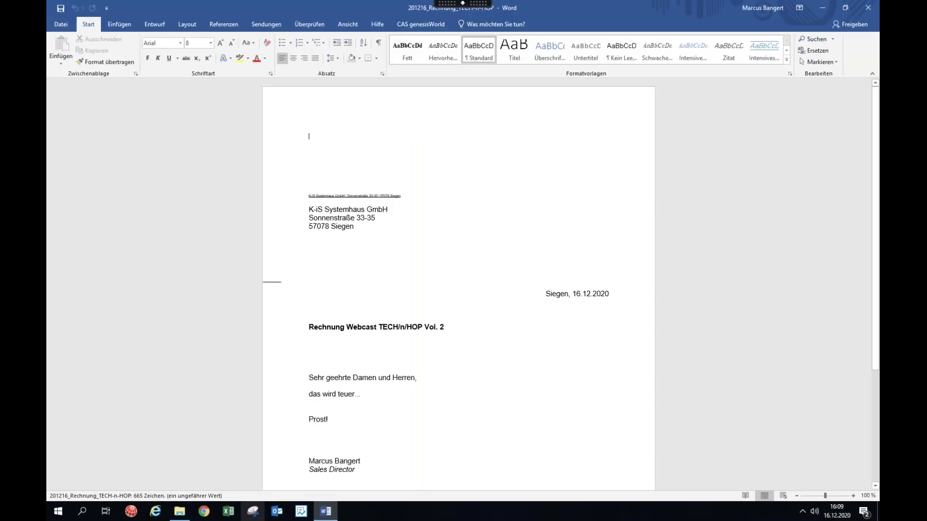
Open the print page for the 201216_Rechnung_TECH-n-HOP document
{"action": "left_click", "coordinate": [63, 25]}
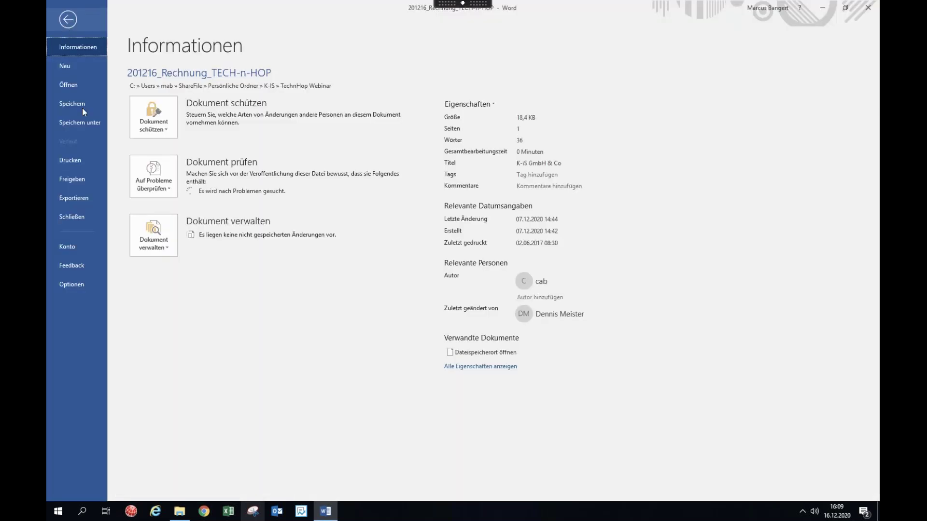
{"action": "left_click", "coordinate": [71, 160]}
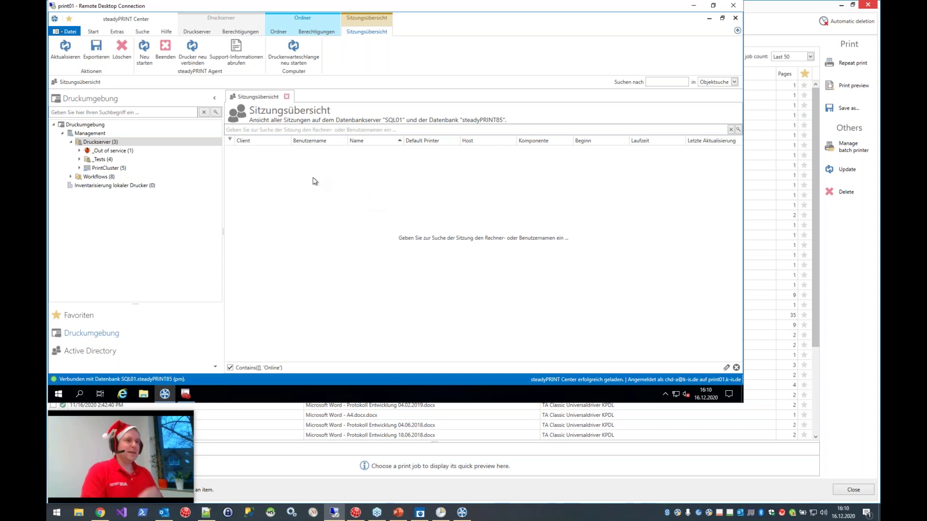
Switch to steadyPRINT Center, search the session overview for "mab", and sort the sessions by default printer
{"action": "left_click", "coordinate": [317, 129]}
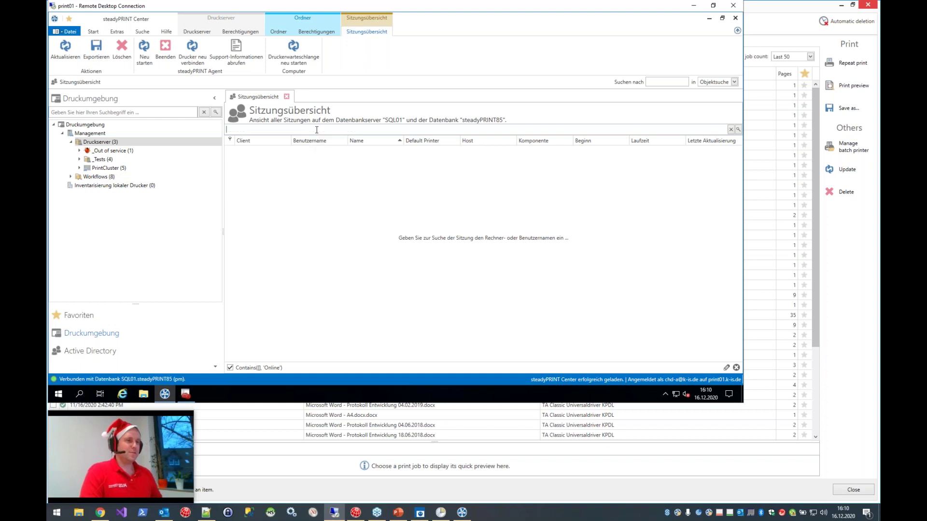
{"action": "type", "text": "mab"}
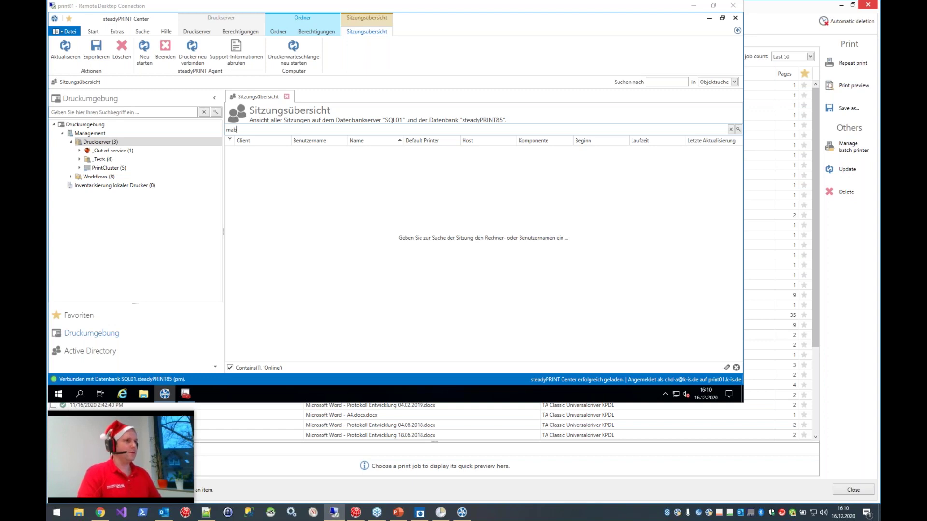
{"action": "left_click", "coordinate": [422, 140]}
{"action": "key", "text": "Return"}
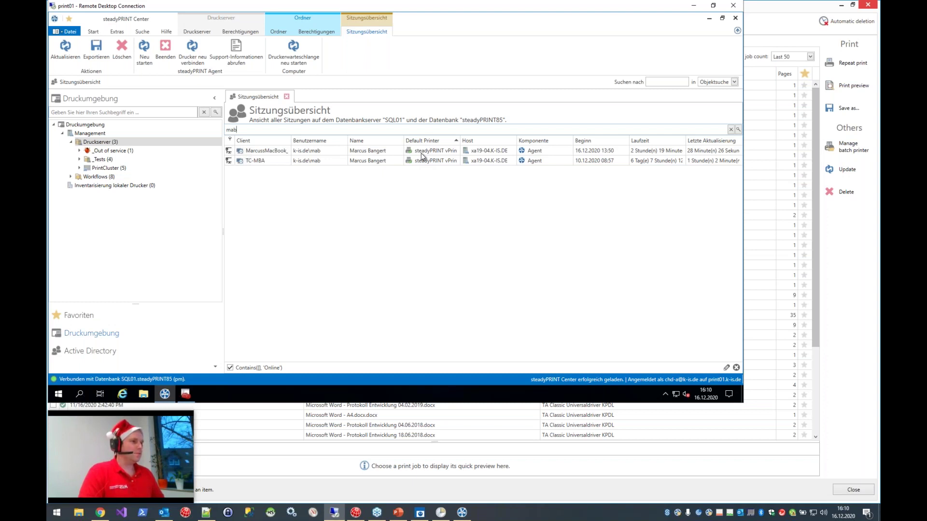
Start live logging for the agent of the MacBook session, look at the incoming entries, and return to the session overview
{"action": "right_click", "coordinate": [421, 154]}
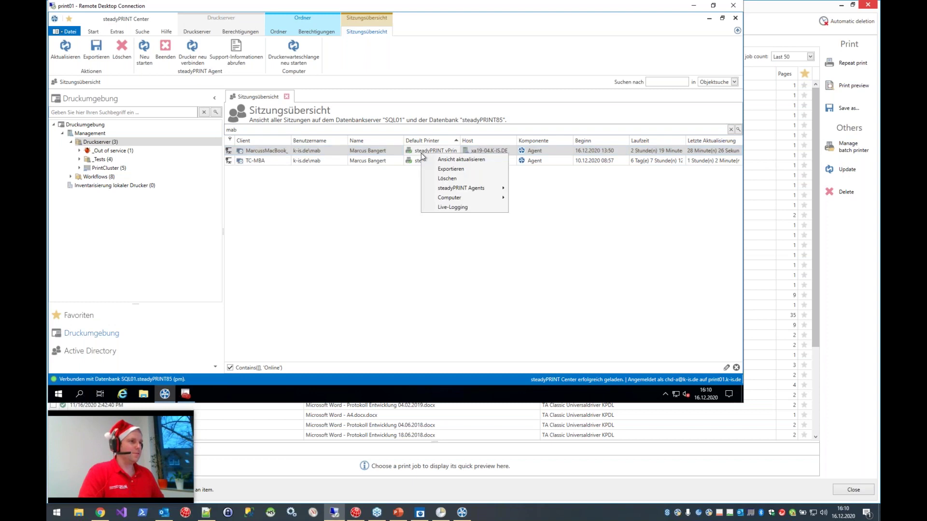
{"action": "left_click", "coordinate": [472, 207]}
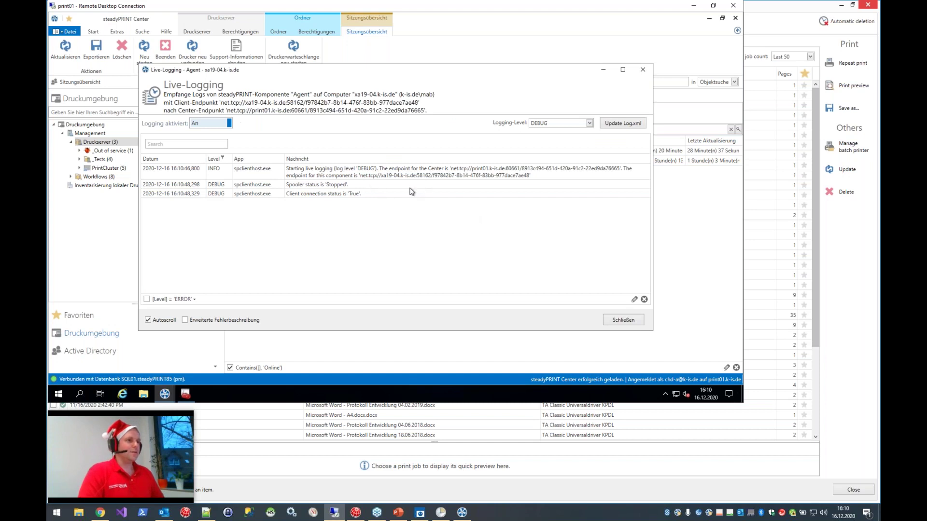
{"action": "left_click", "coordinate": [343, 187]}
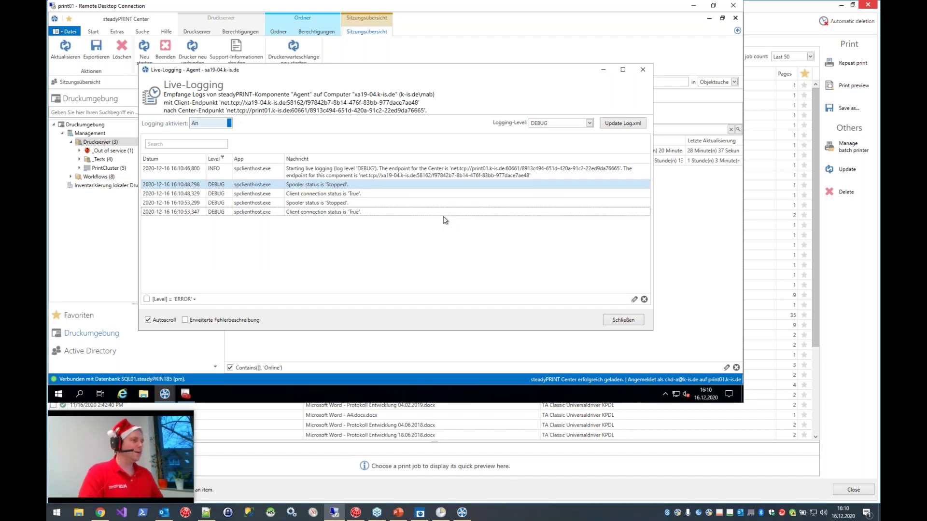
{"action": "key", "text": "Escape"}
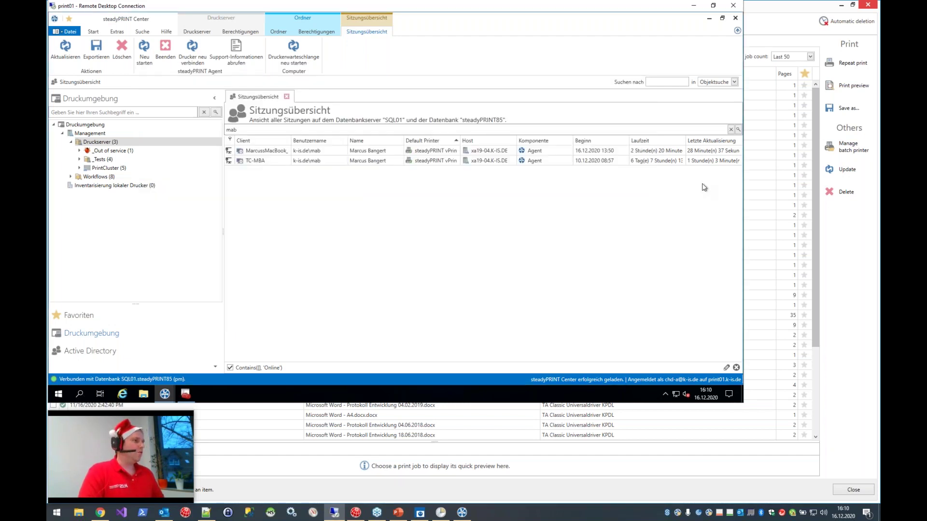
Restart the print queue on the MacBook session's computer and close the operation report
{"action": "right_click", "coordinate": [427, 151]}
{"action": "mouse_move", "coordinate": [473, 193]}
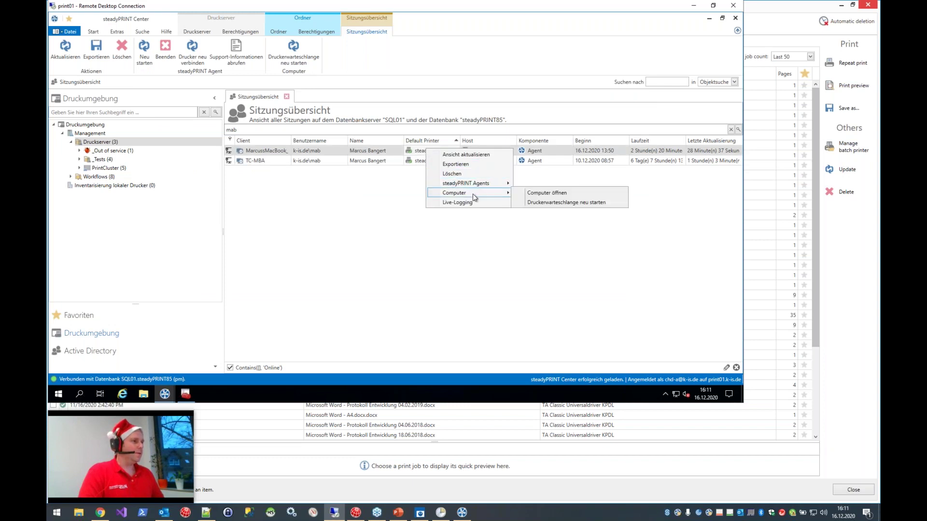
{"action": "left_click", "coordinate": [581, 203]}
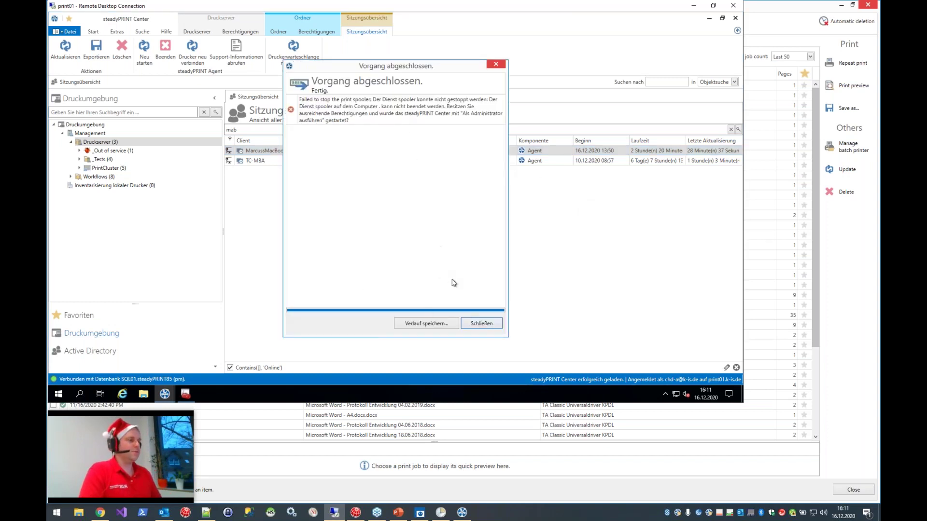
{"action": "left_click", "coordinate": [480, 324]}
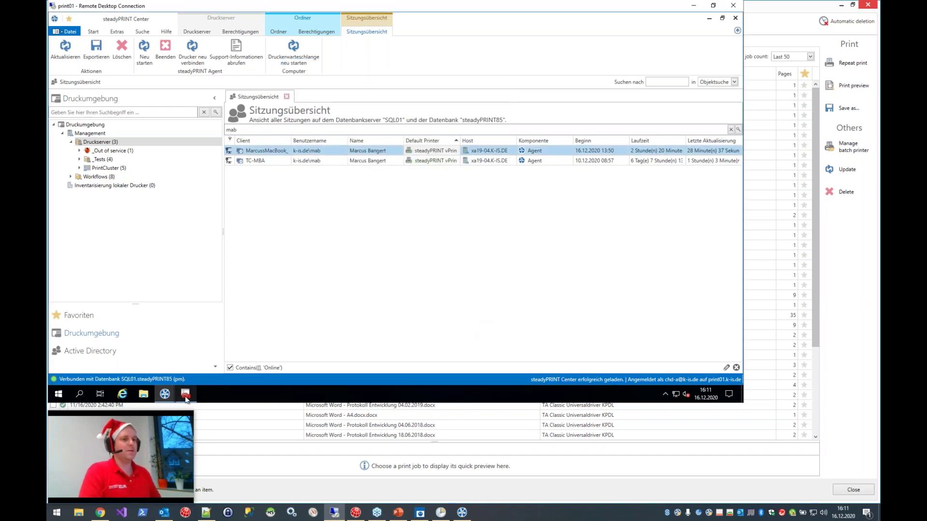
Return to the agent's live log, examine the spooler status entries, and close the log window
{"action": "mouse_move", "coordinate": [164, 394]}
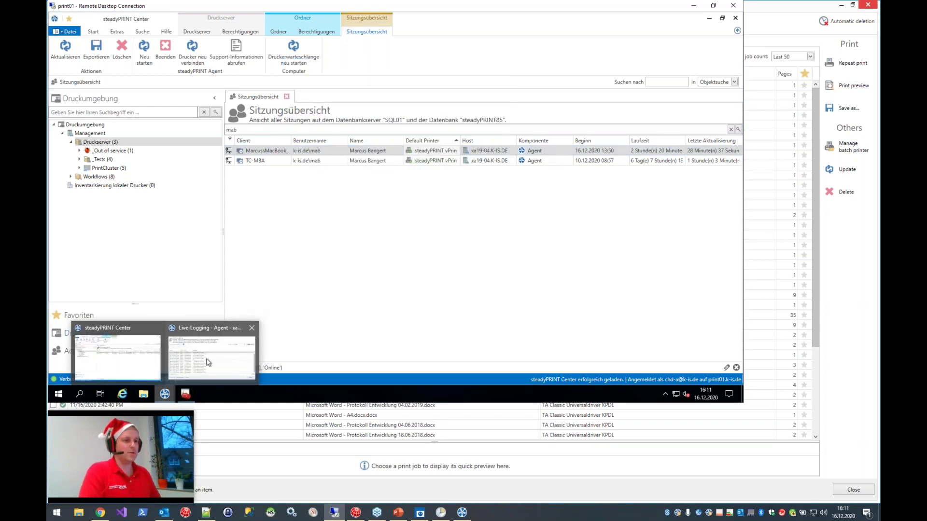
{"action": "left_click", "coordinate": [207, 360]}
{"action": "left_click", "coordinate": [359, 263]}
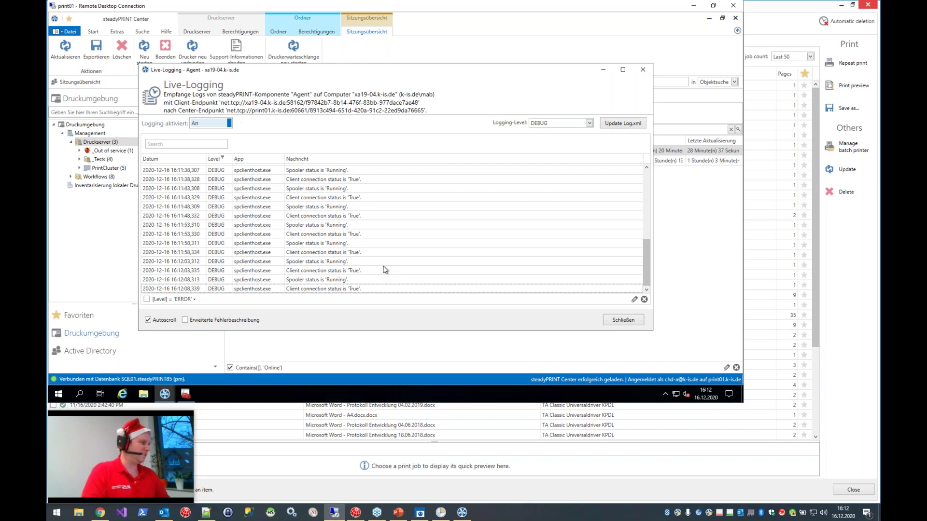
{"action": "left_click", "coordinate": [616, 321]}
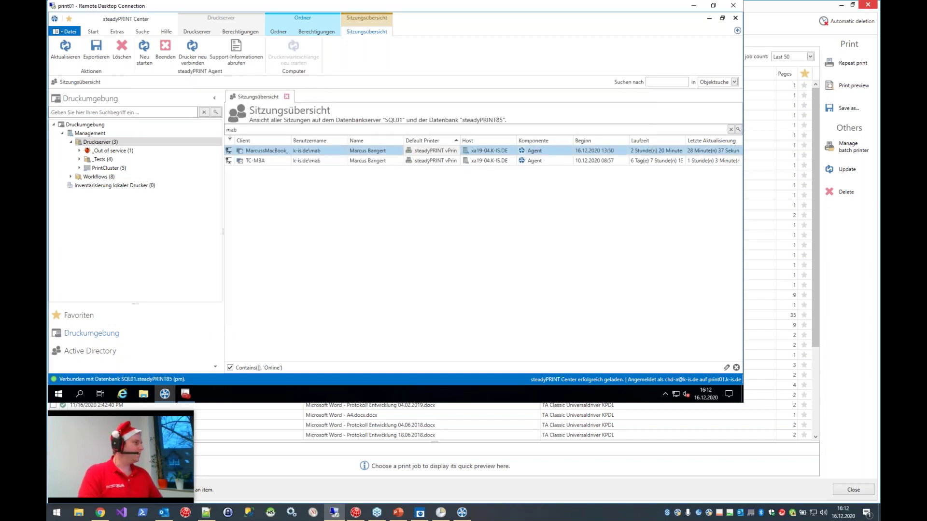
Switch to the PowerPoint slide show and position its window over the remote session to show the Live-Demo slide
{"action": "key", "text": "alt+Tab"}
{"action": "left_click_drag", "start_coordinate": [474, 67], "coordinate": [483, 20]}
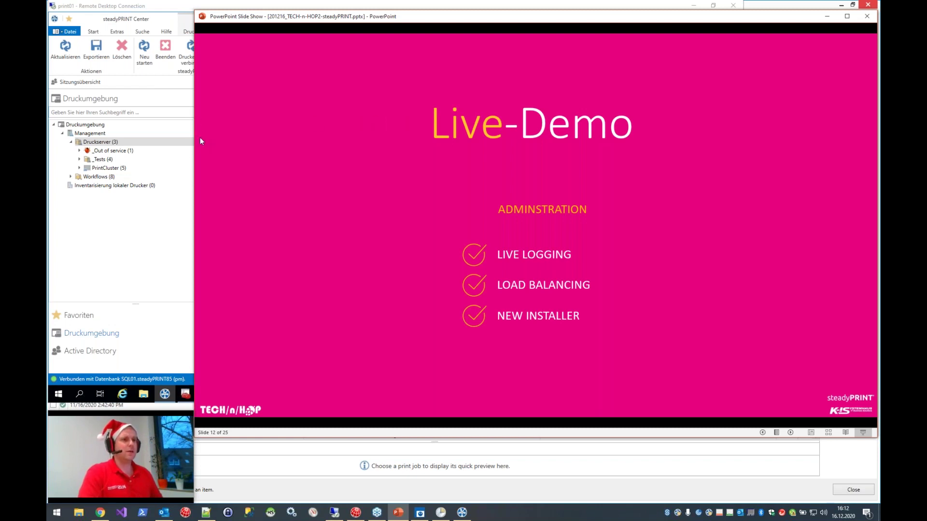
Open the PrintCluster print server in steadyPRINT Center and go to its load balancing settings
{"action": "left_click", "coordinate": [114, 169]}
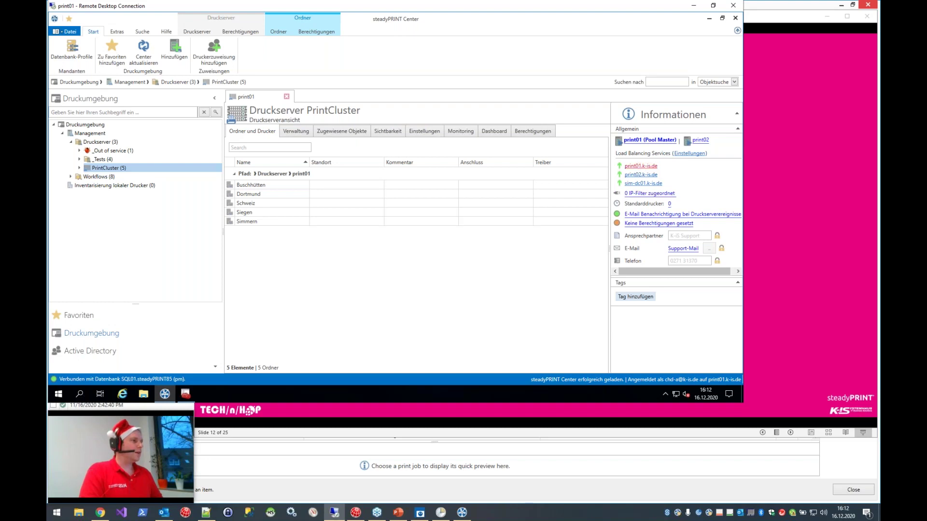
{"action": "mouse_move", "coordinate": [707, 145]}
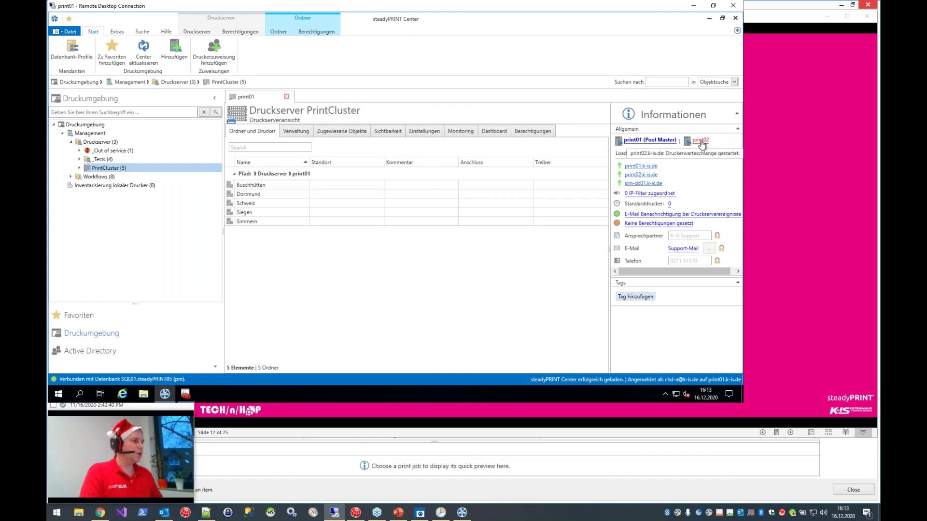
{"action": "left_click", "coordinate": [692, 153]}
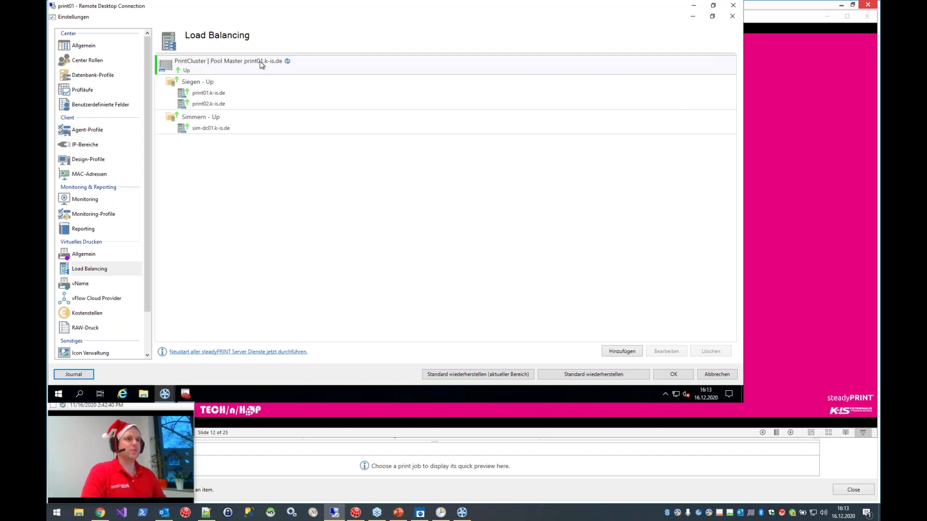
Look at the Siegen and Simmern groups and open the PrintCluster configuration
{"action": "left_click", "coordinate": [203, 87]}
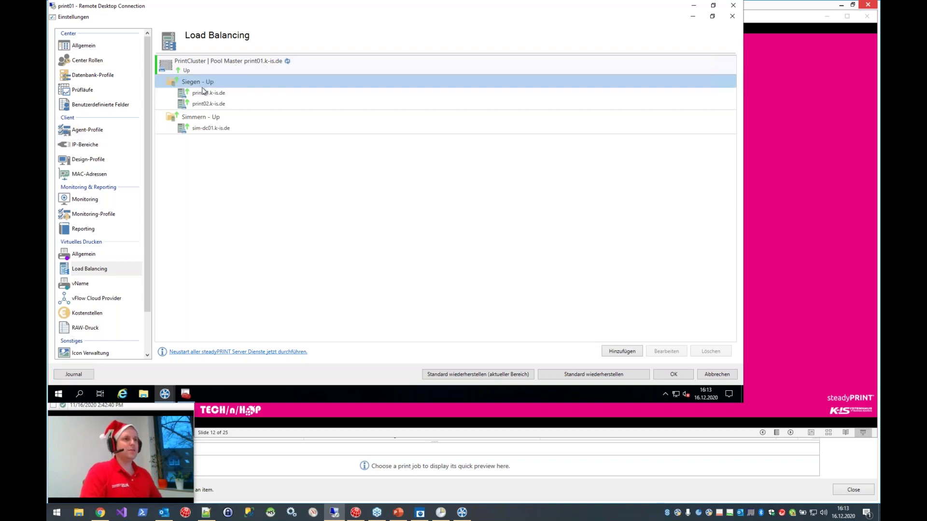
{"action": "left_click", "coordinate": [208, 119]}
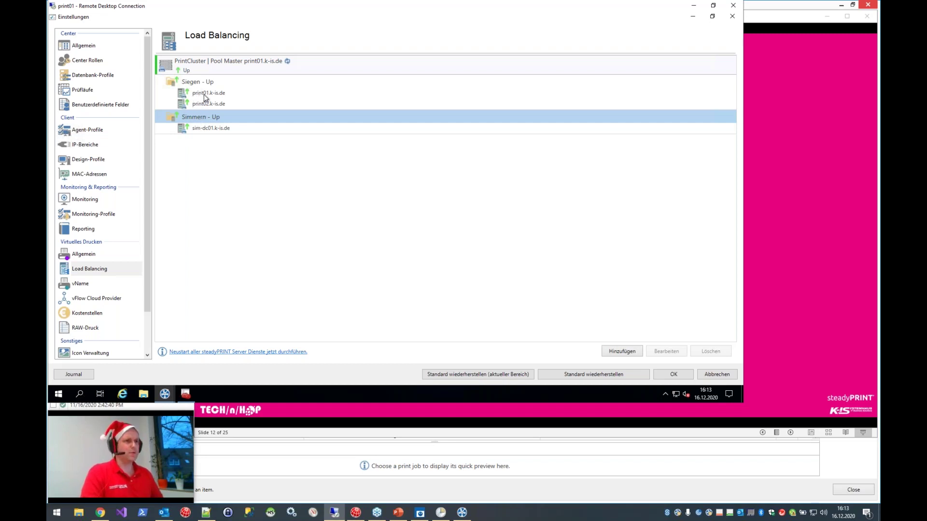
{"action": "double_click", "coordinate": [204, 95]}
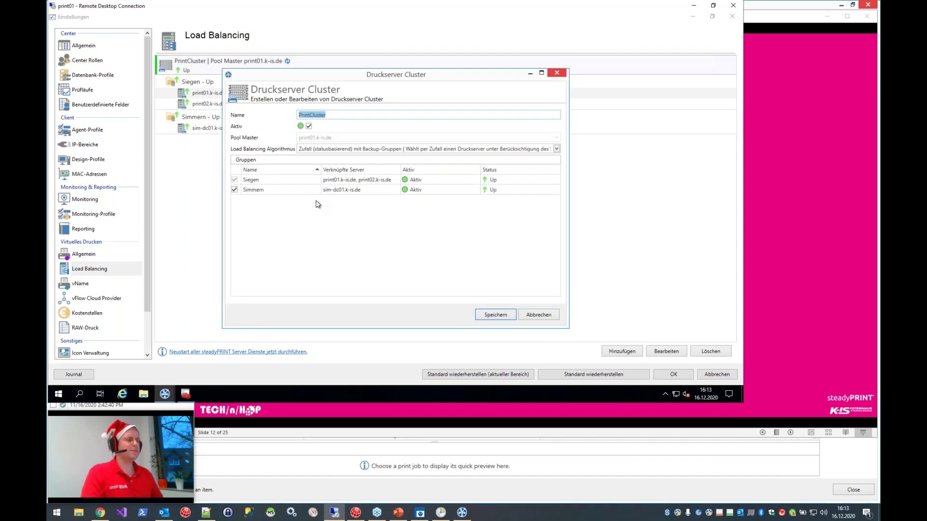
Examine the Siegen load balancing group's print services, IP ranges and backup groups, and close it without saving
{"action": "double_click", "coordinate": [293, 183]}
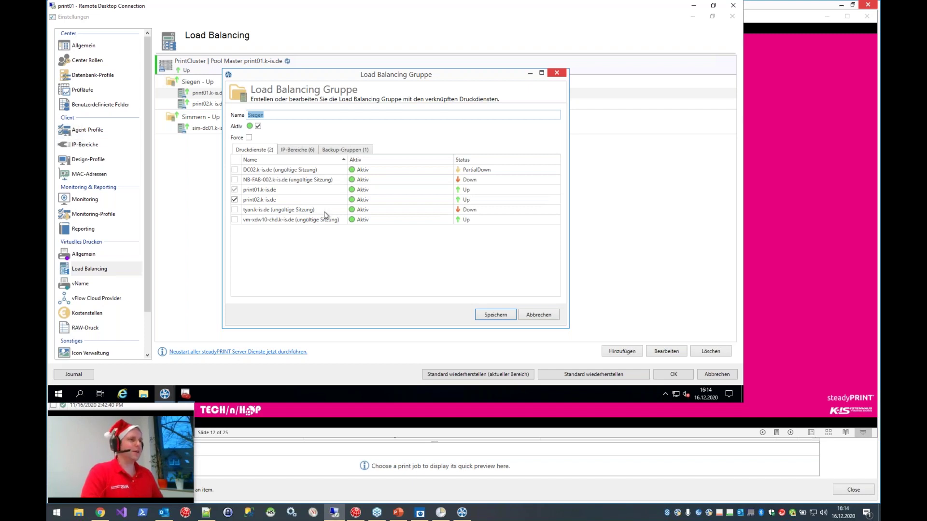
{"action": "left_click", "coordinate": [308, 151]}
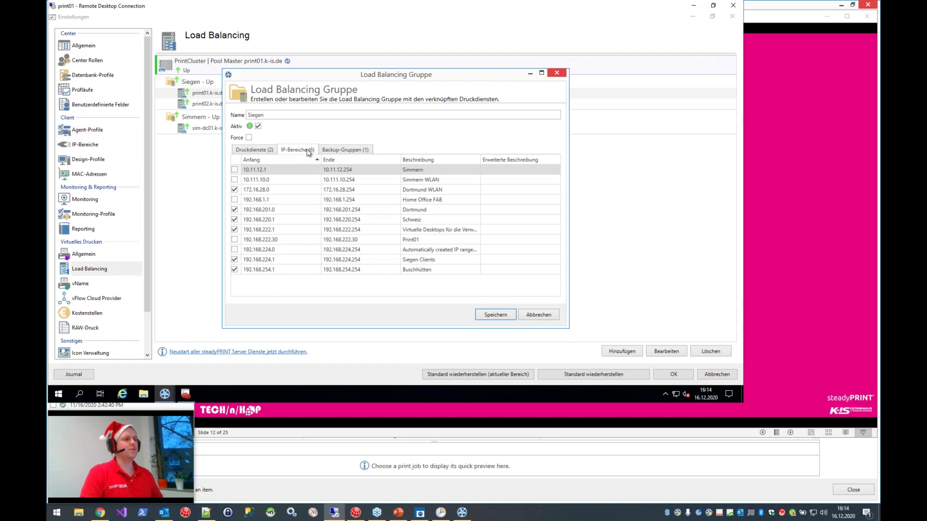
{"action": "left_click", "coordinate": [325, 151]}
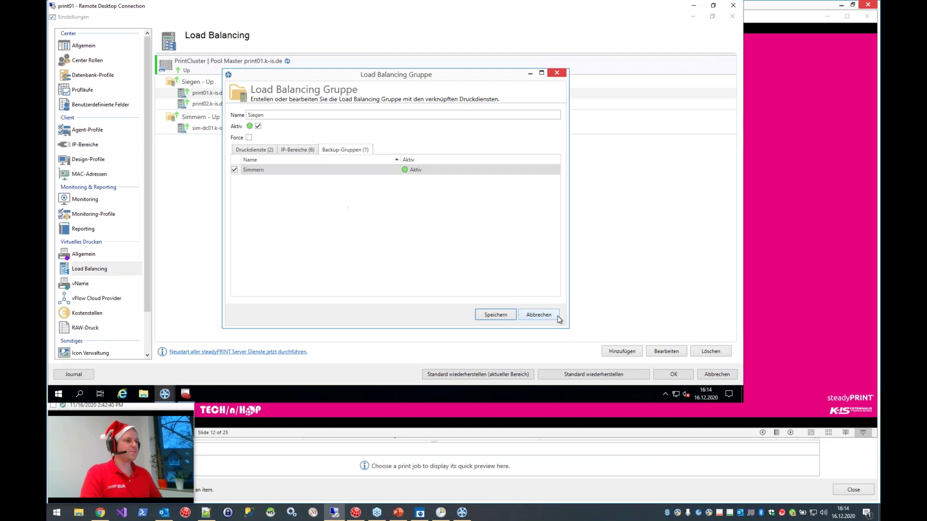
{"action": "left_click", "coordinate": [538, 317]}
Examine the Simmern group's print services, IP ranges and backup groups, and close the group and cluster configuration without saving
{"action": "left_click", "coordinate": [255, 191]}
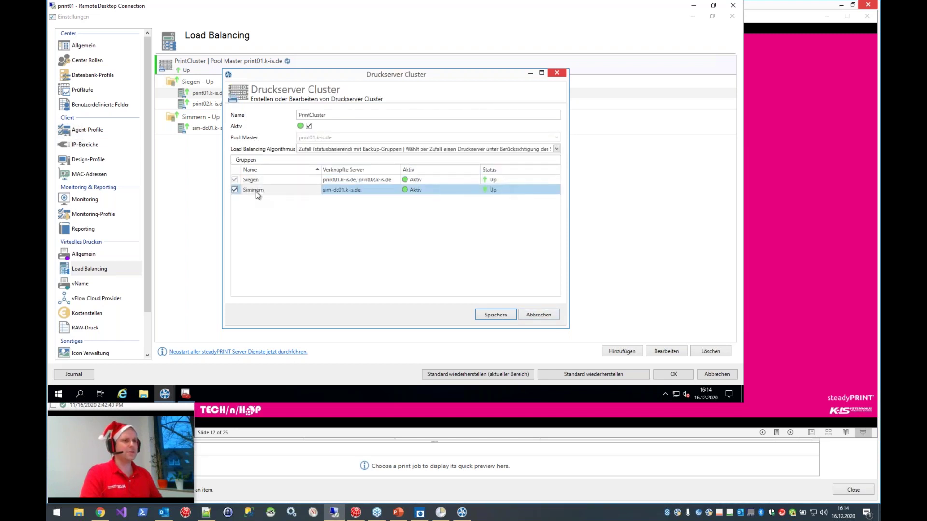
{"action": "double_click", "coordinate": [256, 191]}
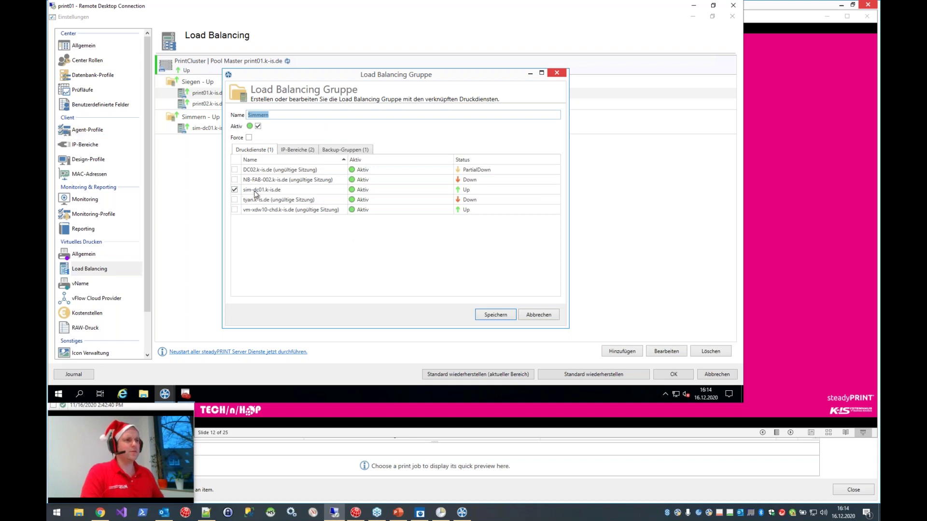
{"action": "left_click", "coordinate": [300, 150]}
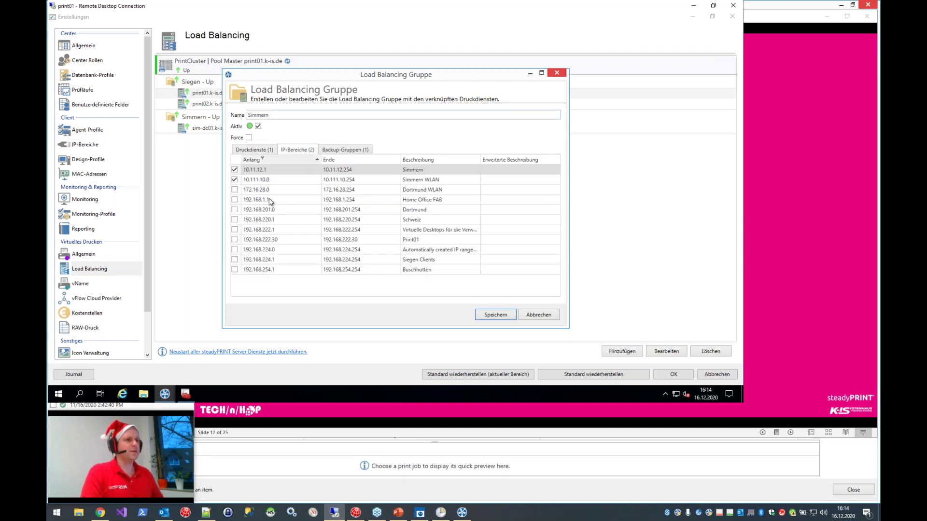
{"action": "left_click", "coordinate": [331, 151]}
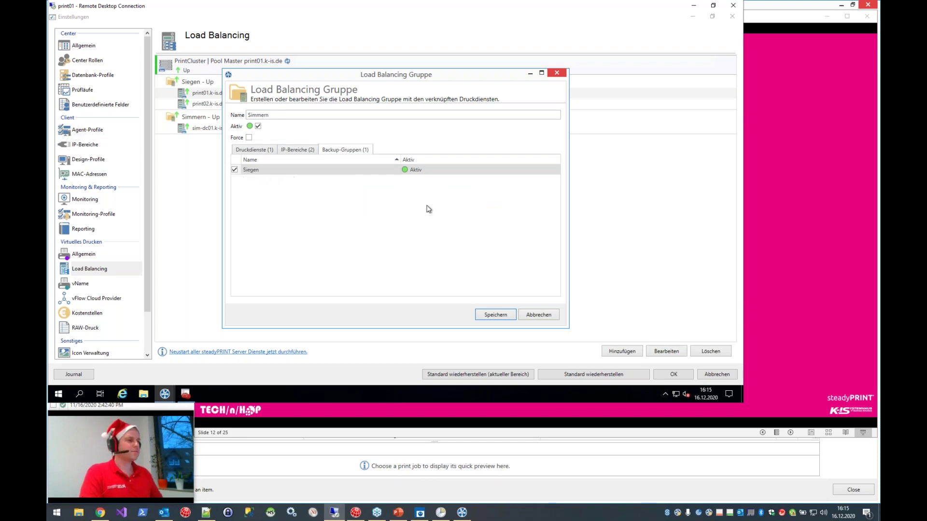
{"action": "left_click", "coordinate": [532, 316]}
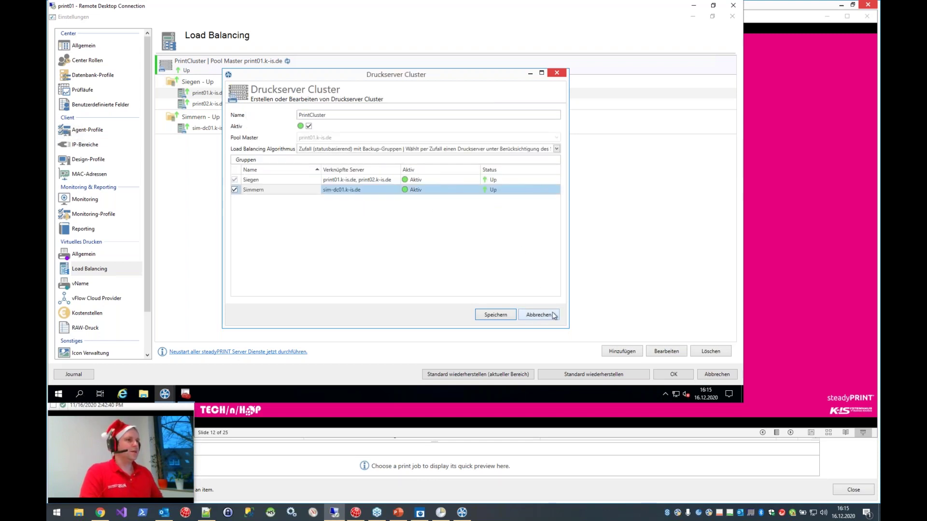
{"action": "left_click", "coordinate": [549, 316]}
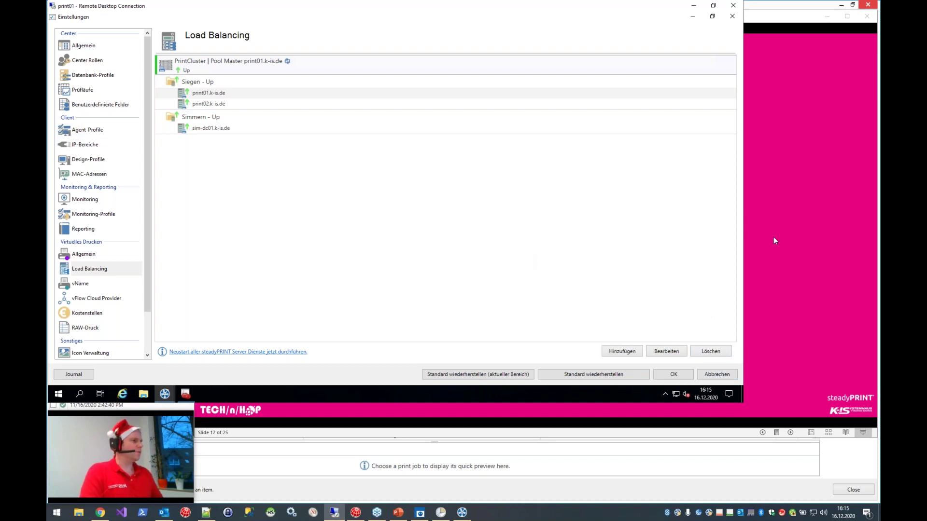
Bring the PowerPoint slide show with the administration topics back to the front
{"action": "left_click", "coordinate": [769, 22]}
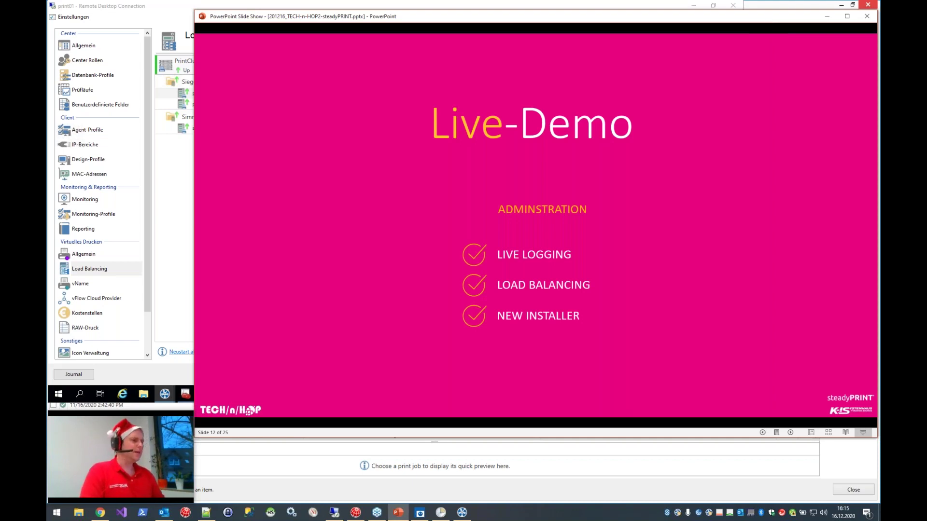
Run services.msc on the print01 server and select the steadyPRINT Server service
{"action": "left_click", "coordinate": [58, 393]}
{"action": "type", "text": "services.msc"}
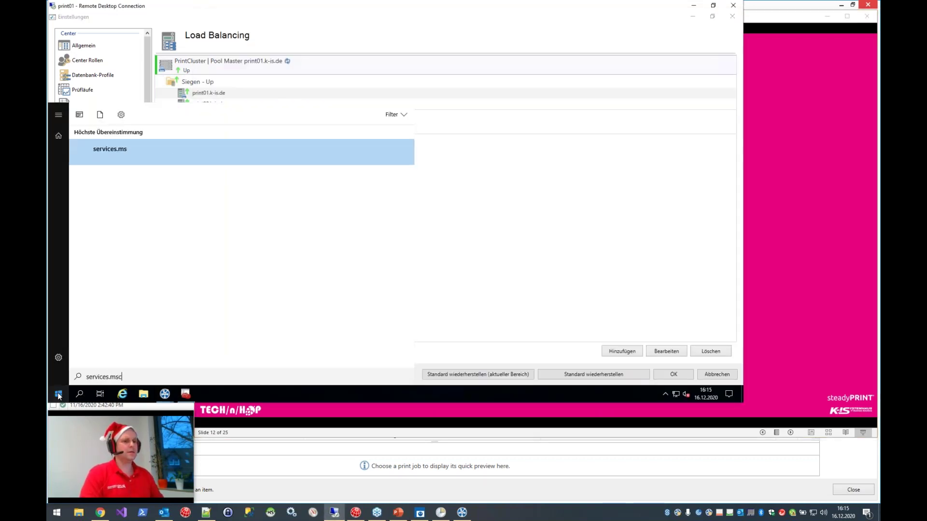
{"action": "key", "text": "Return"}
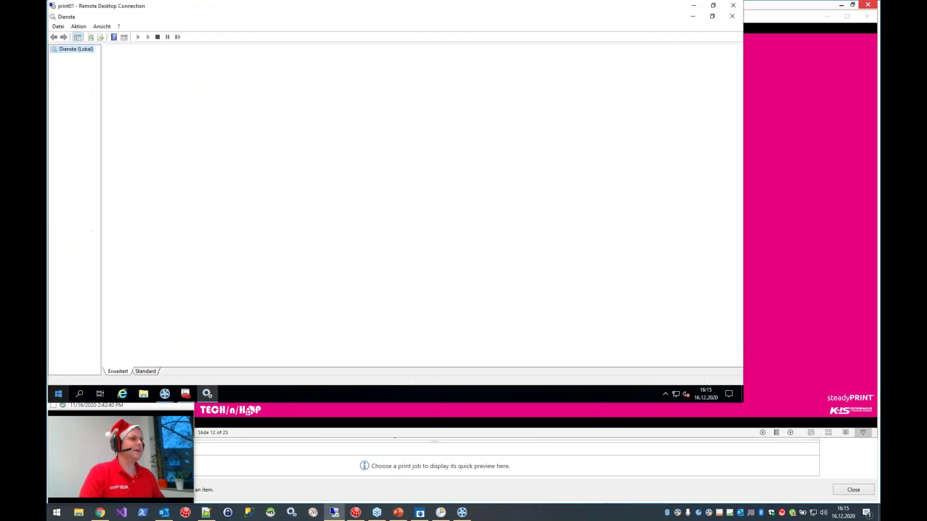
{"action": "type", "text": "ste"}
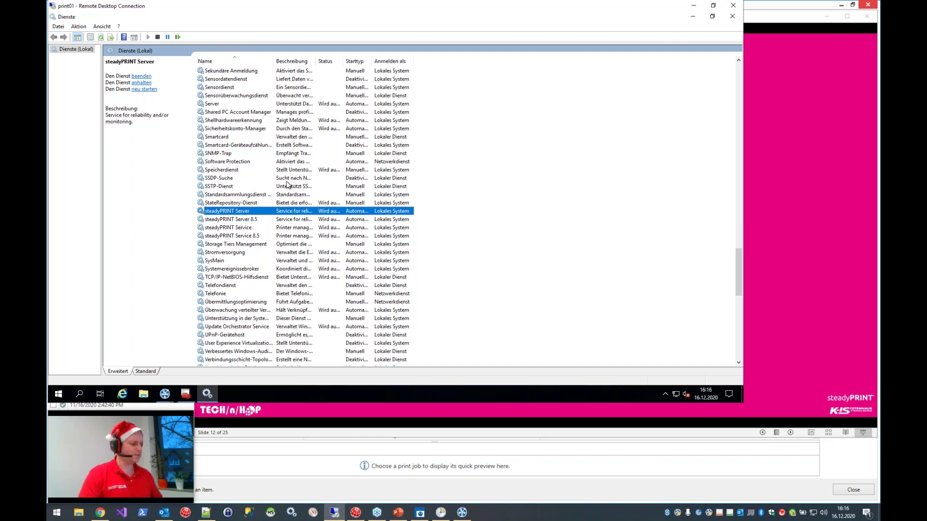
Select the steadyPRINT Server 8.5 service, switch to the PowerPoint slide show and advance one slide
{"action": "left_click", "coordinate": [245, 220]}
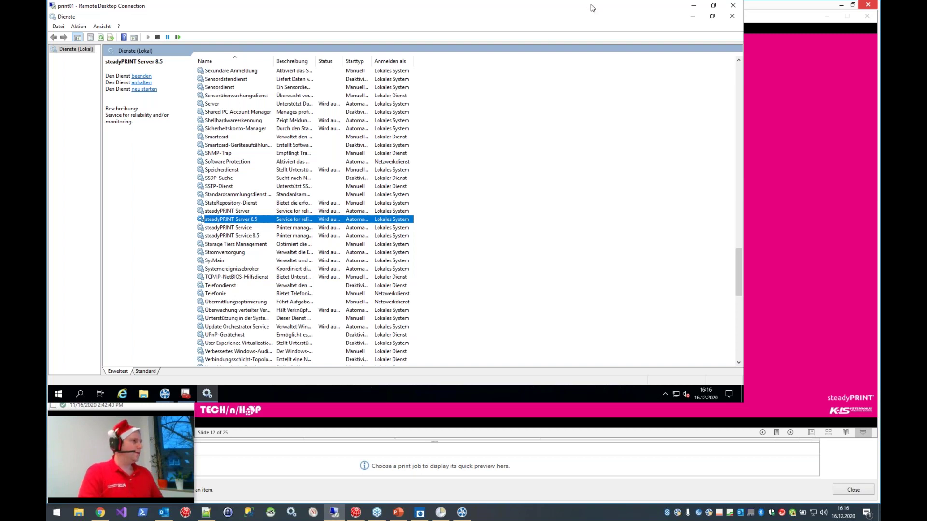
{"action": "left_click", "coordinate": [787, 84]}
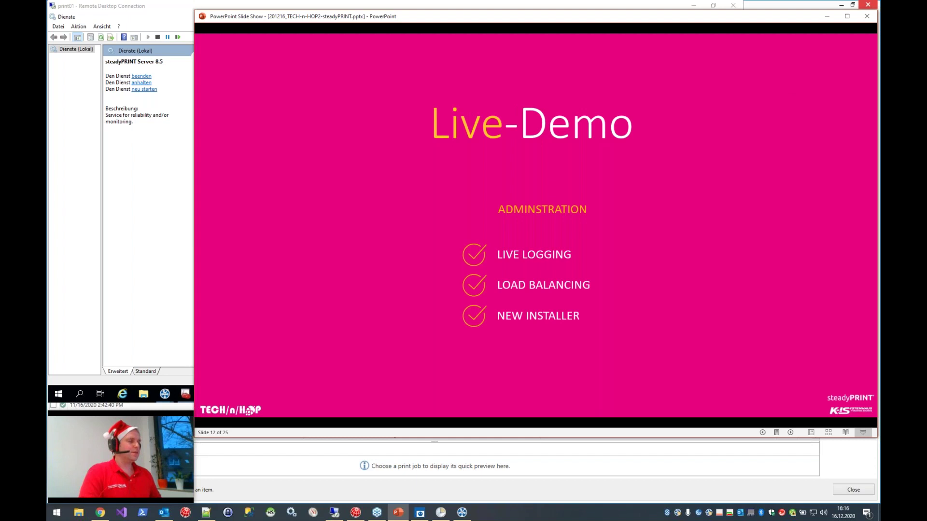
{"action": "key", "text": "Right"}
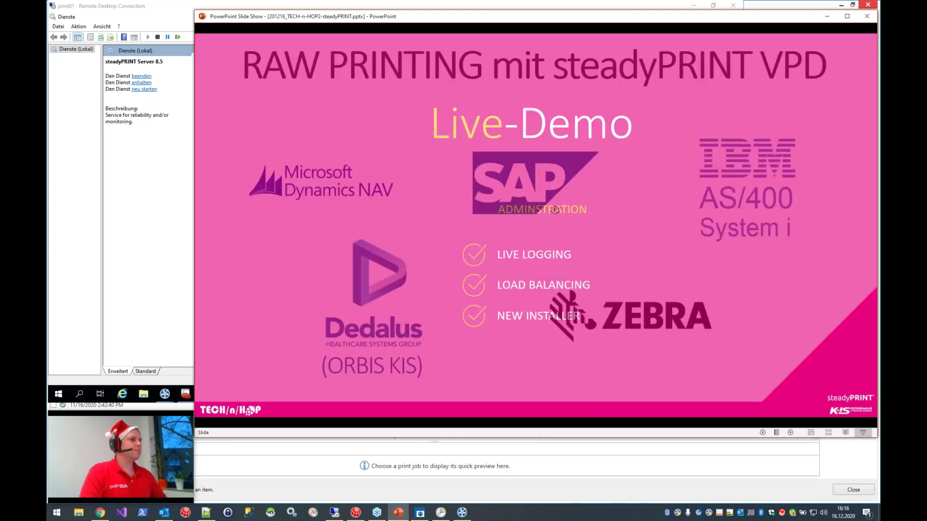
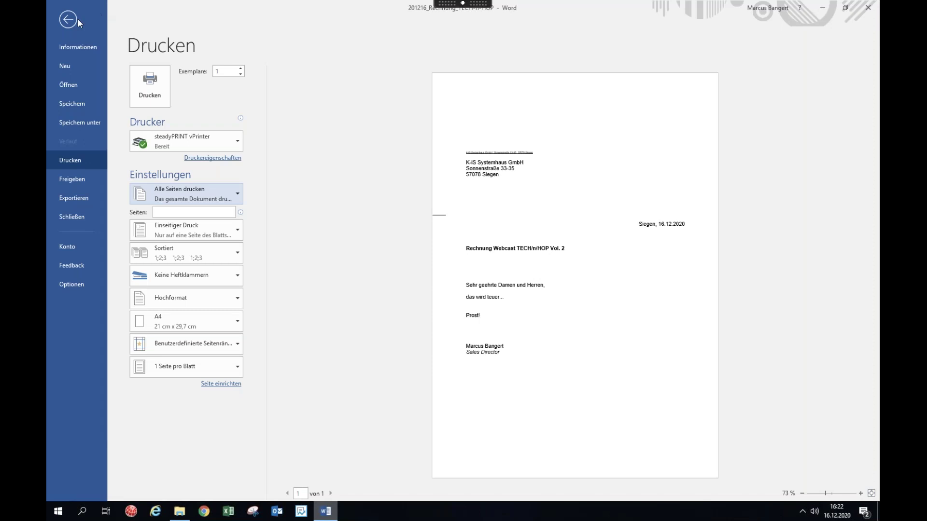
Leave the print view, close the invoice document in Word and show the desktop
{"action": "left_click", "coordinate": [68, 19]}
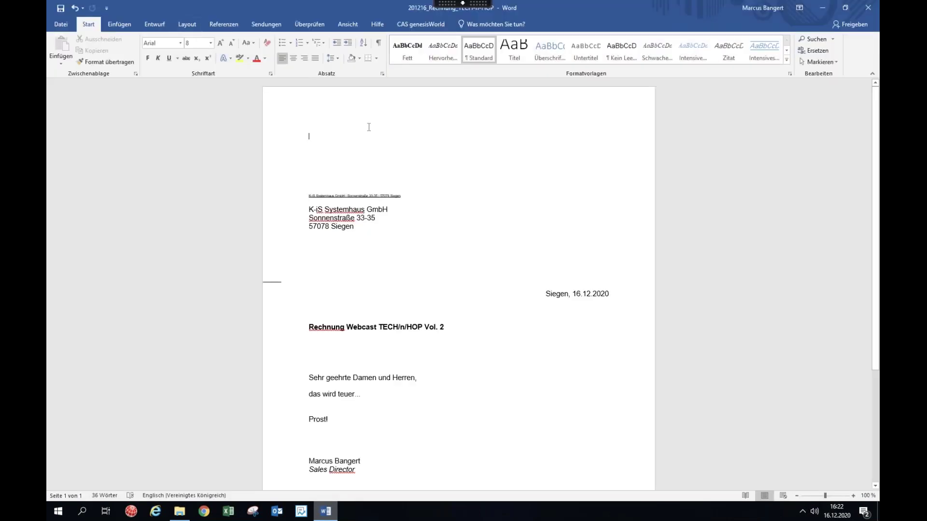
{"action": "left_click", "coordinate": [869, 8]}
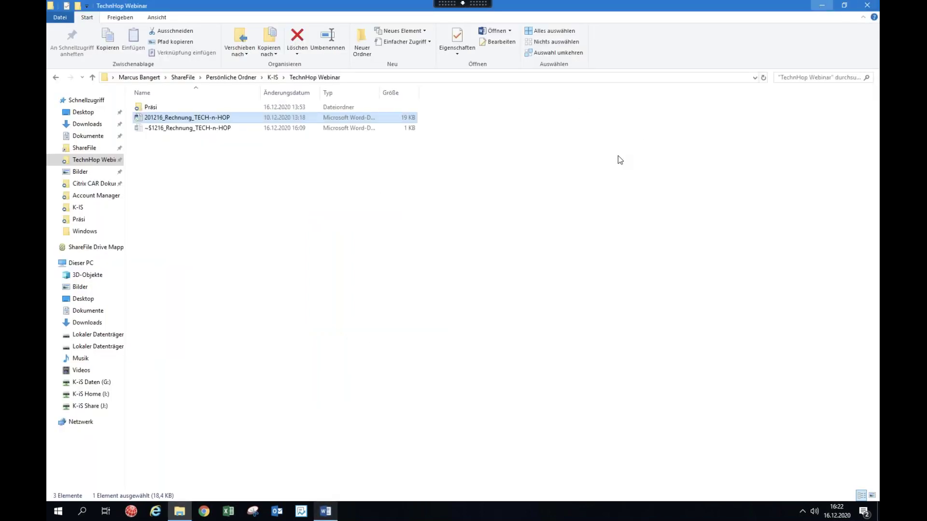
{"action": "key", "text": "super+d"}
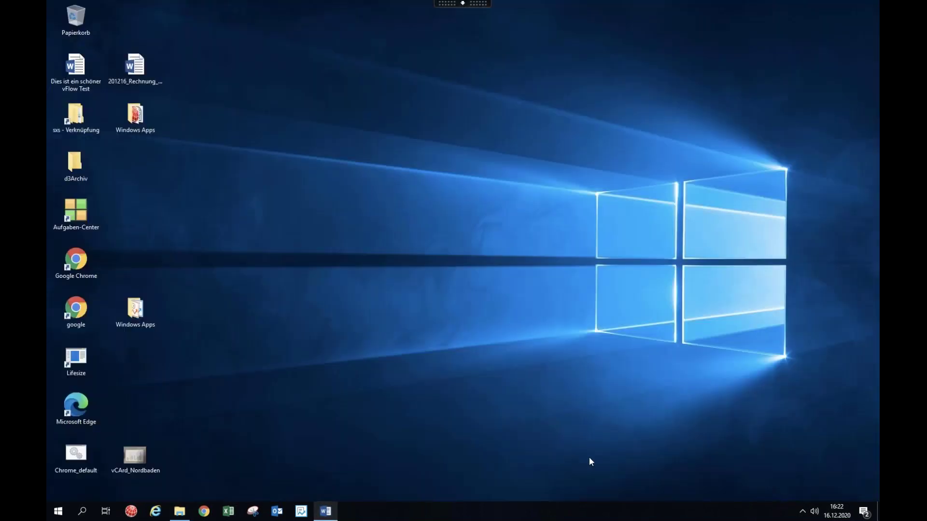
Open the steadyPRINT Agent and collapse its Stapeldrucker printer group
{"action": "left_click", "coordinate": [802, 512]}
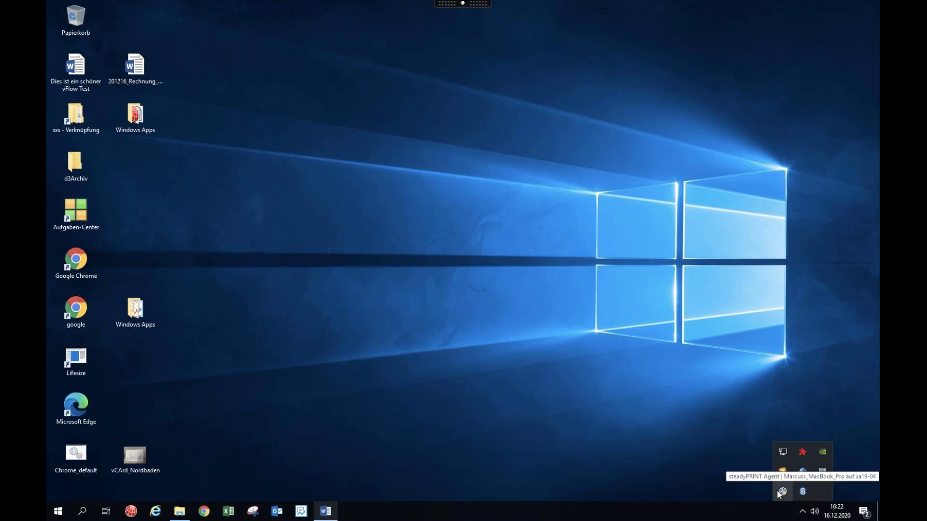
{"action": "left_click", "coordinate": [778, 490]}
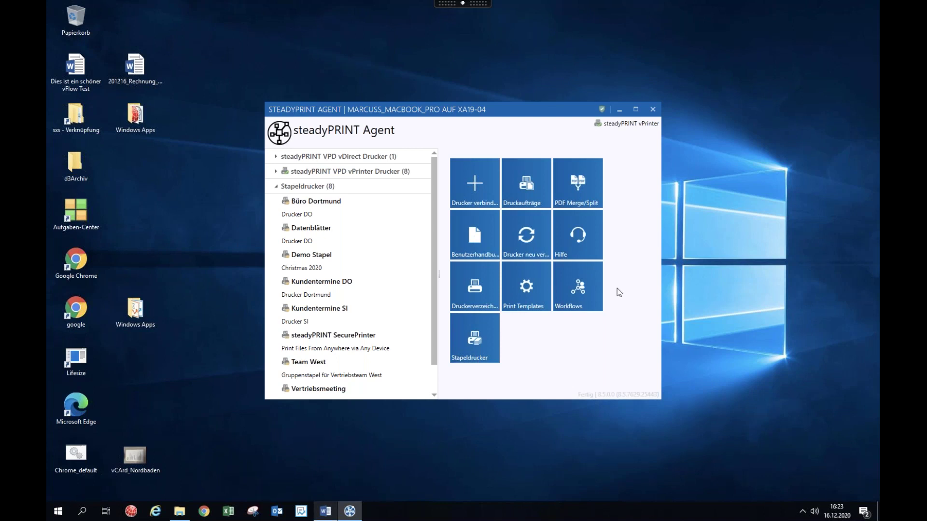
{"action": "left_click", "coordinate": [278, 188]}
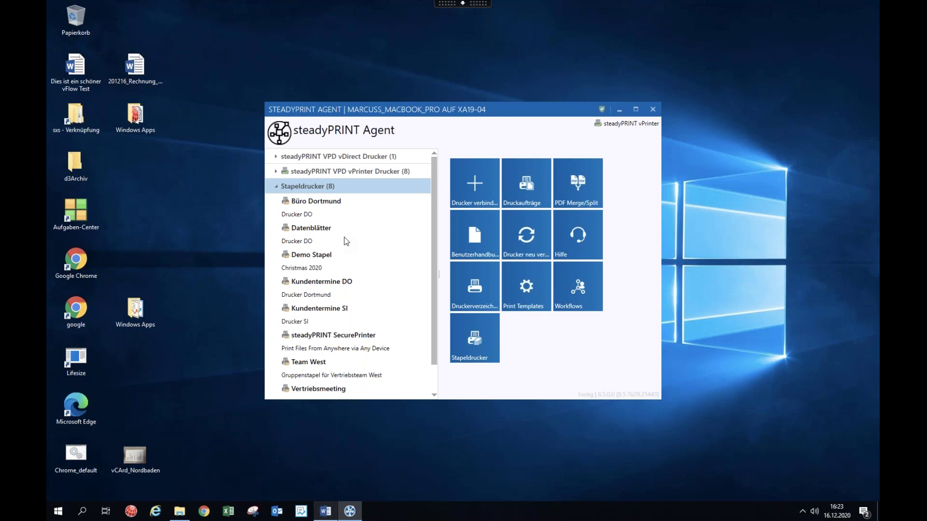
{"action": "left_click", "coordinate": [277, 185]}
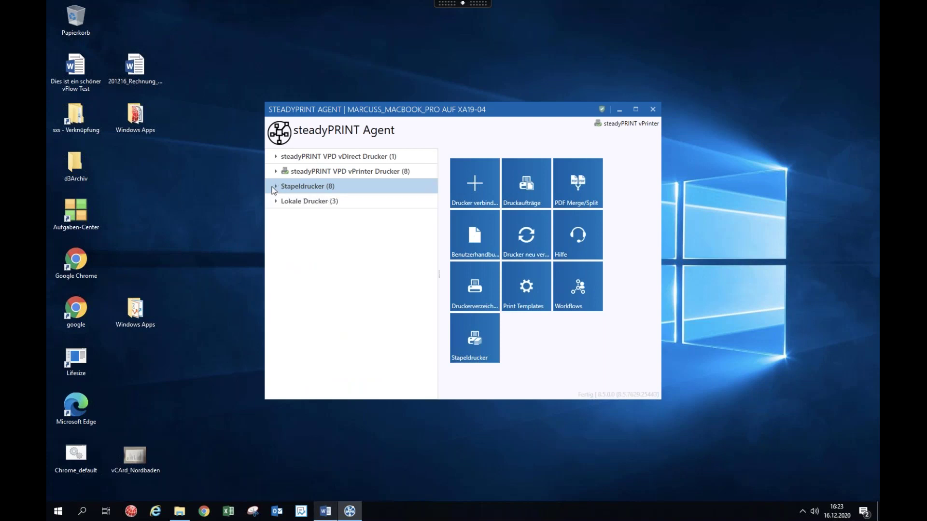
Open the batch printer management from the batch print jobs and sort the printers by name
{"action": "left_click", "coordinate": [474, 357]}
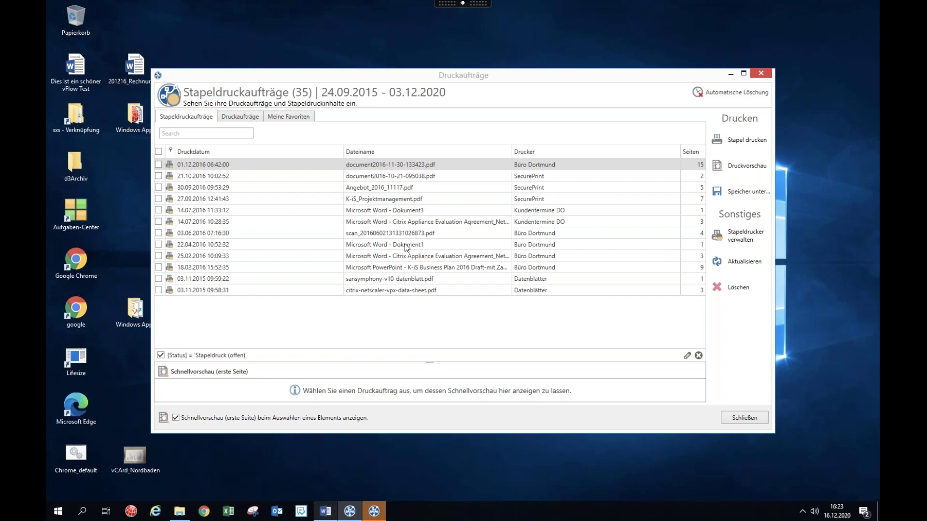
{"action": "left_click", "coordinate": [733, 235]}
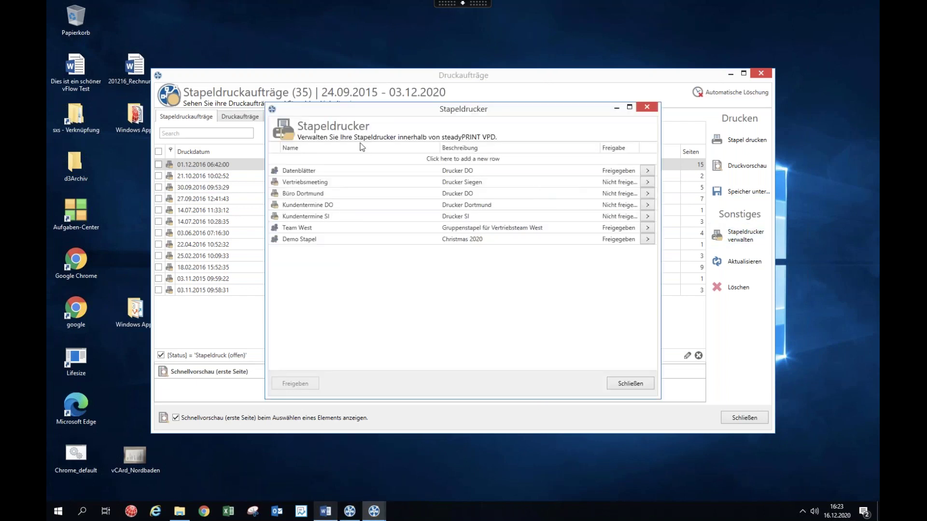
{"action": "left_click", "coordinate": [319, 149]}
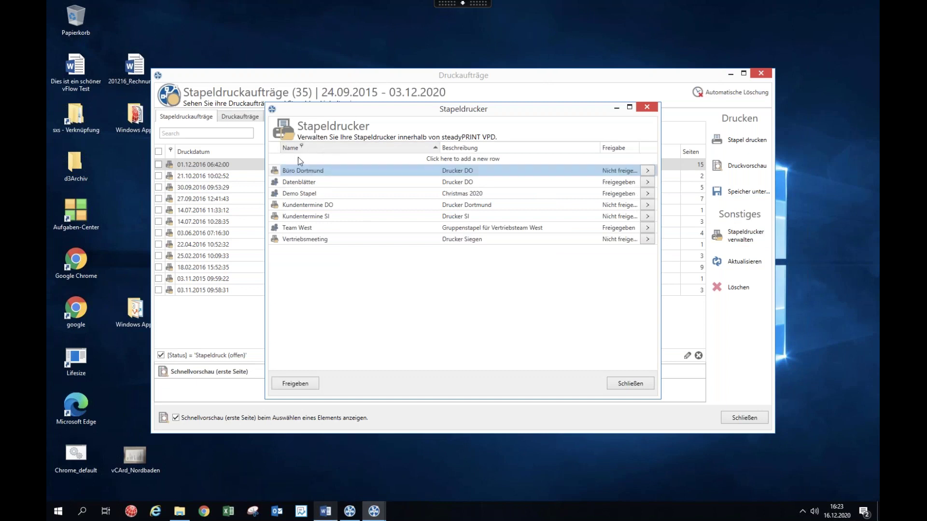
Add a batch printer named Tech/n/Hop with the description Weihnachtsstapel
{"action": "left_click", "coordinate": [297, 159]}
{"action": "type", "text": "TEch"}
{"action": "key", "text": "BackSpace"}
{"action": "key", "text": "BackSpace"}
{"action": "key", "text": "BackSpace"}
{"action": "key", "text": "BackSpace"}
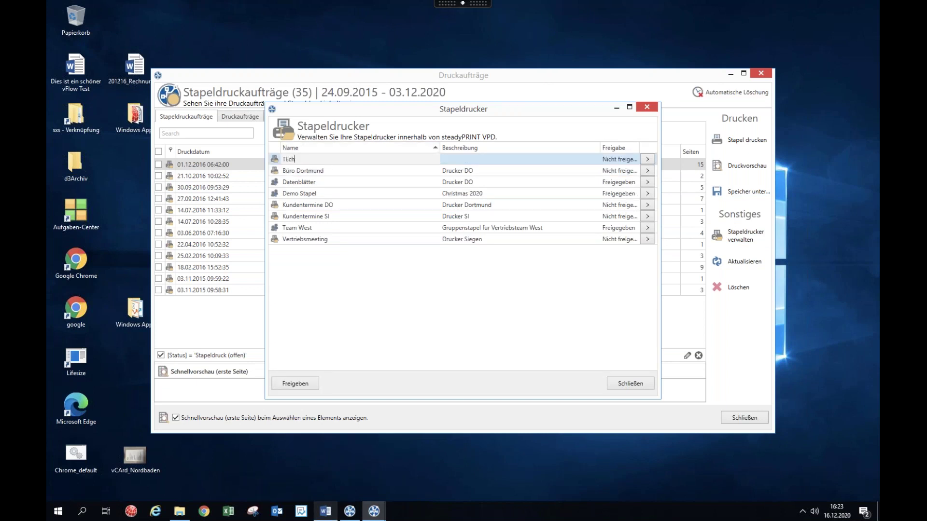
{"action": "type", "text": "ech/n/Hop"}
{"action": "left_click", "coordinate": [462, 159]}
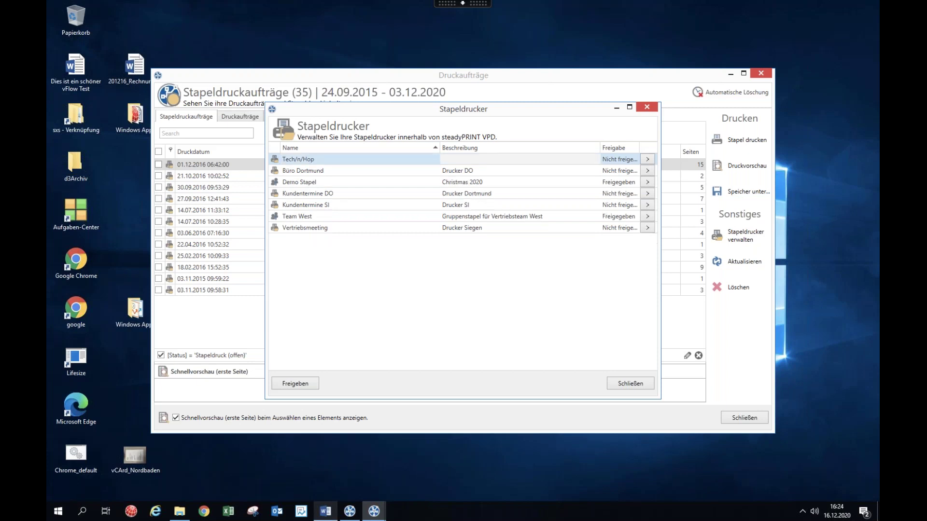
{"action": "type", "text": "Weid"}
{"action": "key", "text": "BackSpace"}
{"action": "type", "text": "h"}
{"action": "type", "text": "nachtsstapel"}
Turn on sharing for the Tech/n/Hop batch printer, search the users for "chri" and add the second match
{"action": "left_click", "coordinate": [648, 159]}
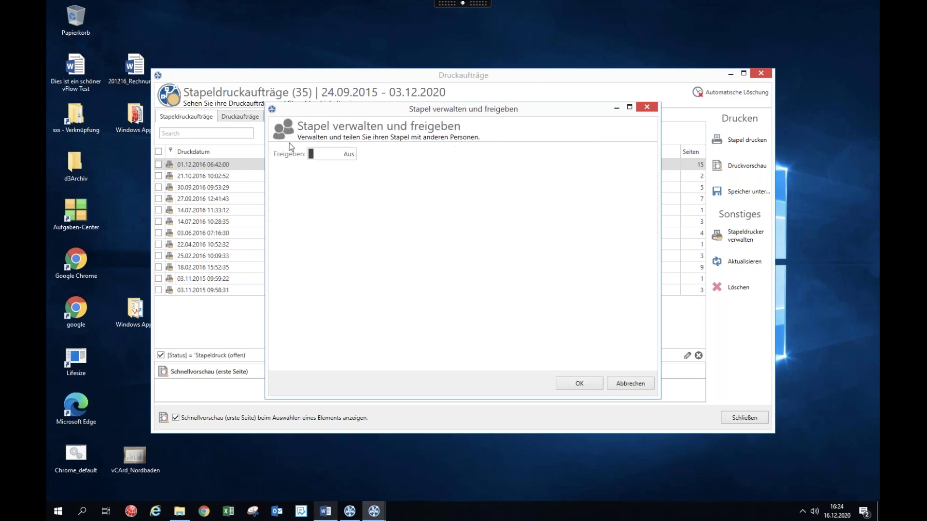
{"action": "left_click", "coordinate": [332, 156]}
{"action": "left_click", "coordinate": [564, 154]}
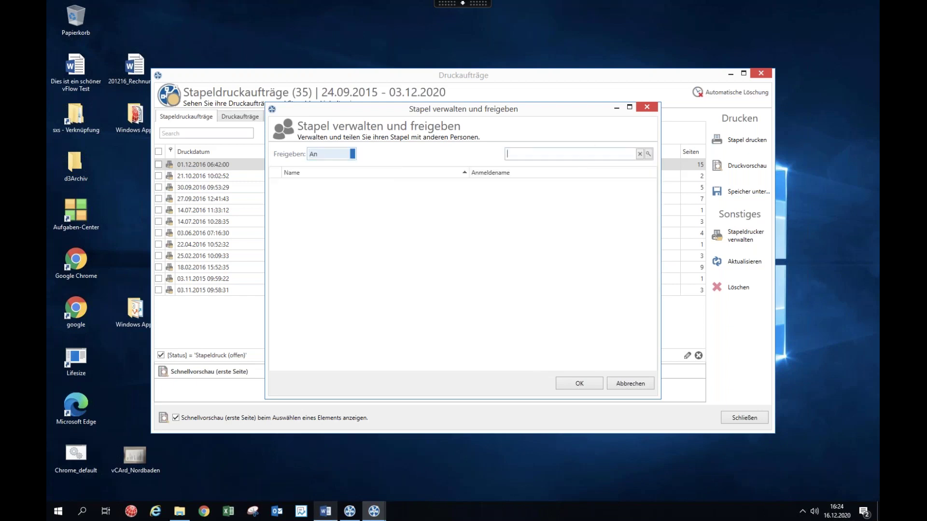
{"action": "type", "text": "chr"}
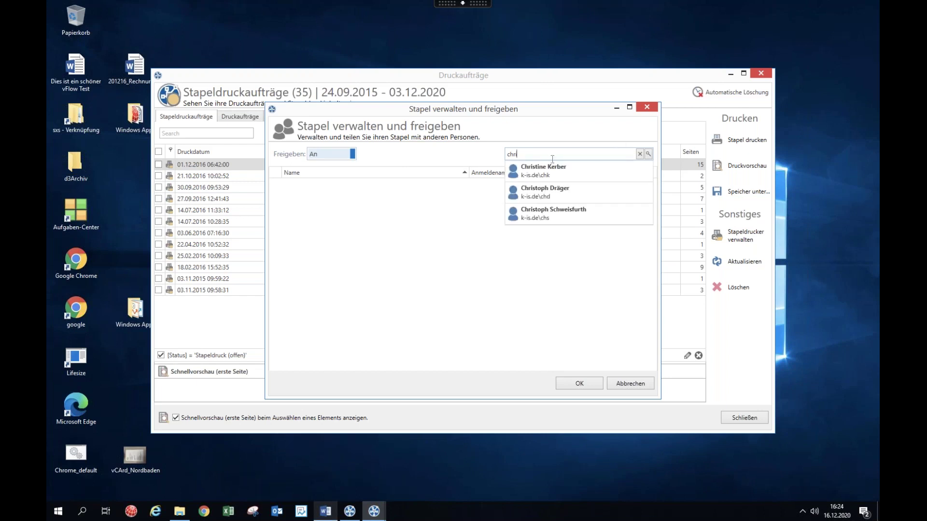
{"action": "left_click", "coordinate": [564, 192]}
Search for another colleague by first name, add the second match to the share and confirm the sharing settings
{"action": "key", "text": "ctrl+a"}
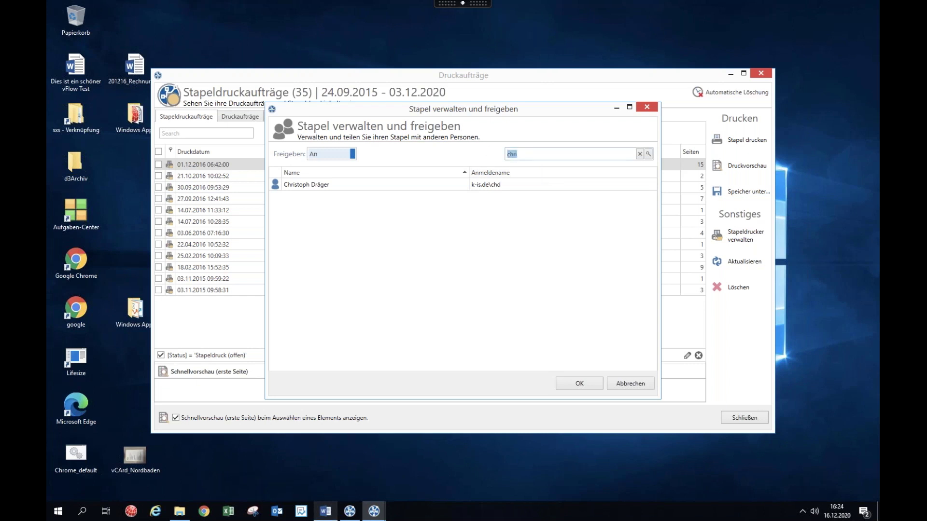
{"action": "type", "text": "Dennis"}
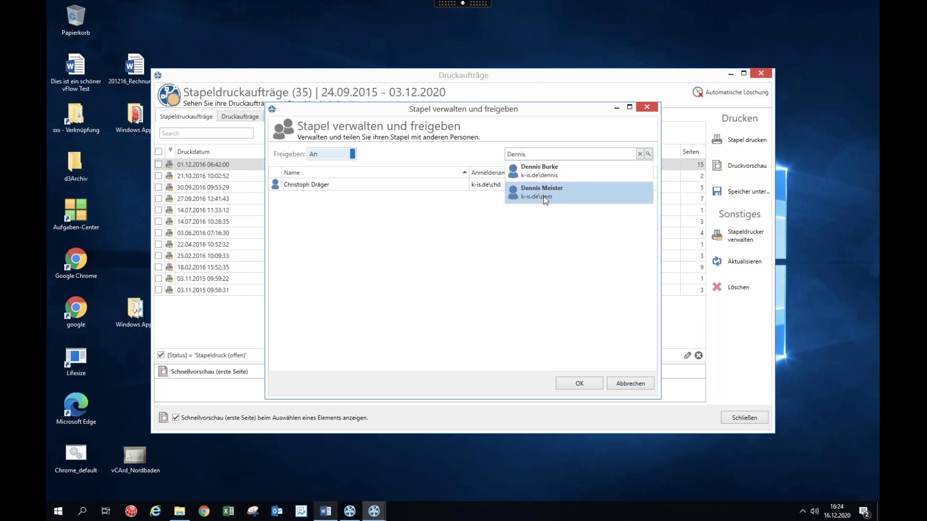
{"action": "left_click", "coordinate": [545, 199]}
{"action": "left_click", "coordinate": [580, 383]}
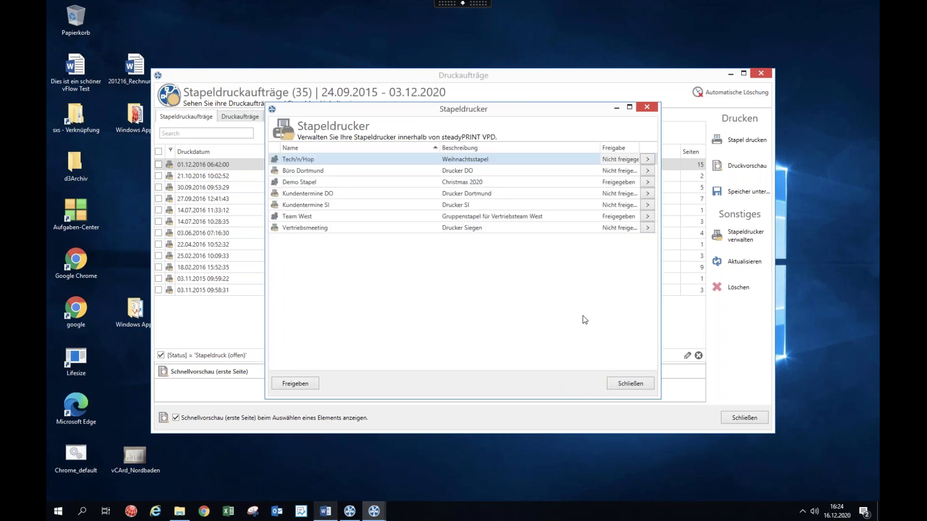
Save the Tech/n/Hop entry and close the batch printer and print job windows
{"action": "left_click", "coordinate": [285, 384]}
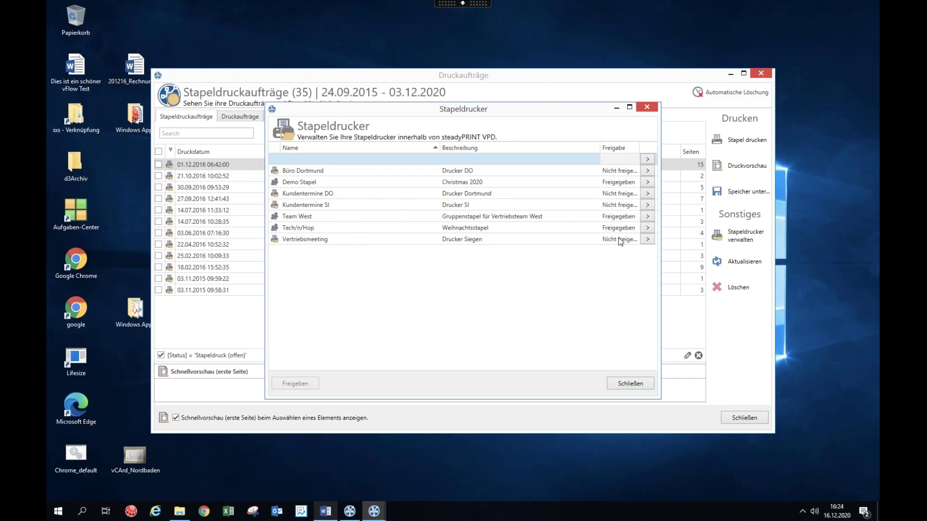
{"action": "left_click", "coordinate": [630, 383]}
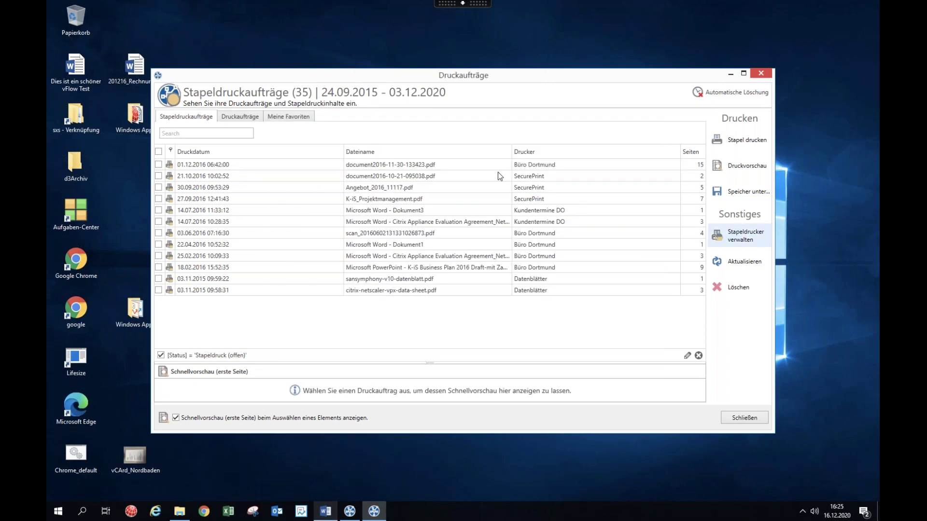
{"action": "key", "text": "Escape"}
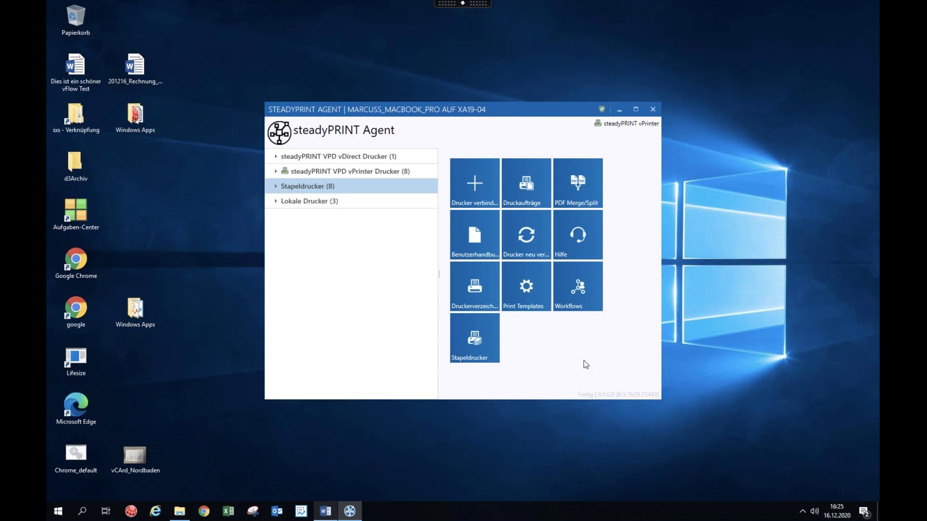
Open the workflow management and start a new workflow
{"action": "left_click", "coordinate": [578, 299]}
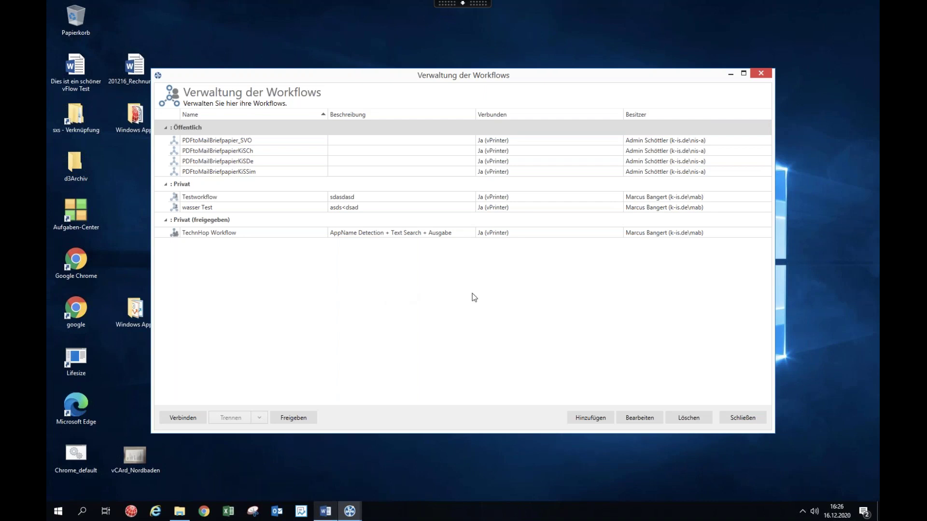
{"action": "left_click", "coordinate": [590, 418]}
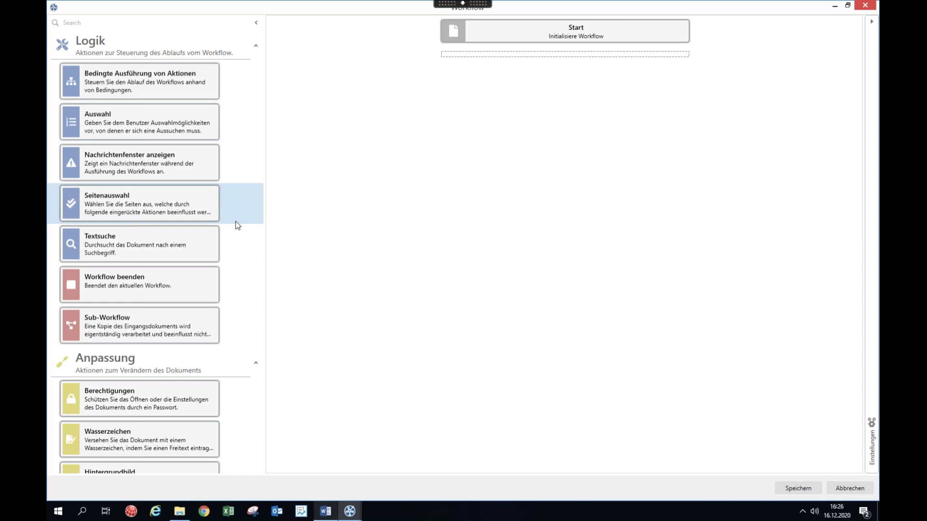
Examine the available workflow actions in the Logik, Anpassung, Ausgabe, Templates and Speziell categories
{"action": "scroll", "coordinate": [237, 225], "scroll_direction": "down", "scroll_amount": 3}
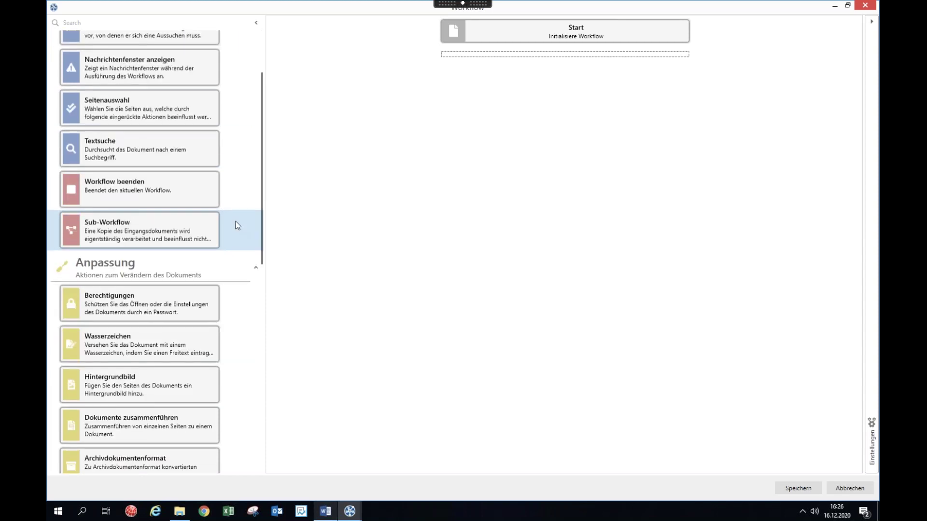
{"action": "scroll", "coordinate": [238, 225], "scroll_direction": "down", "scroll_amount": 1}
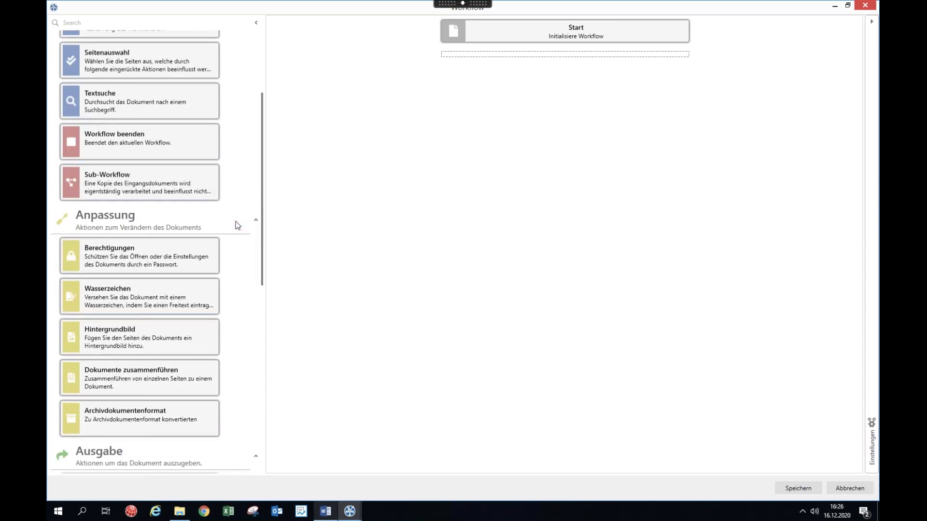
{"action": "scroll", "coordinate": [238, 225], "scroll_direction": "down", "scroll_amount": 2}
{"action": "scroll", "coordinate": [238, 225], "scroll_direction": "down", "scroll_amount": 5}
{"action": "scroll", "coordinate": [238, 225], "scroll_direction": "up", "scroll_amount": 10}
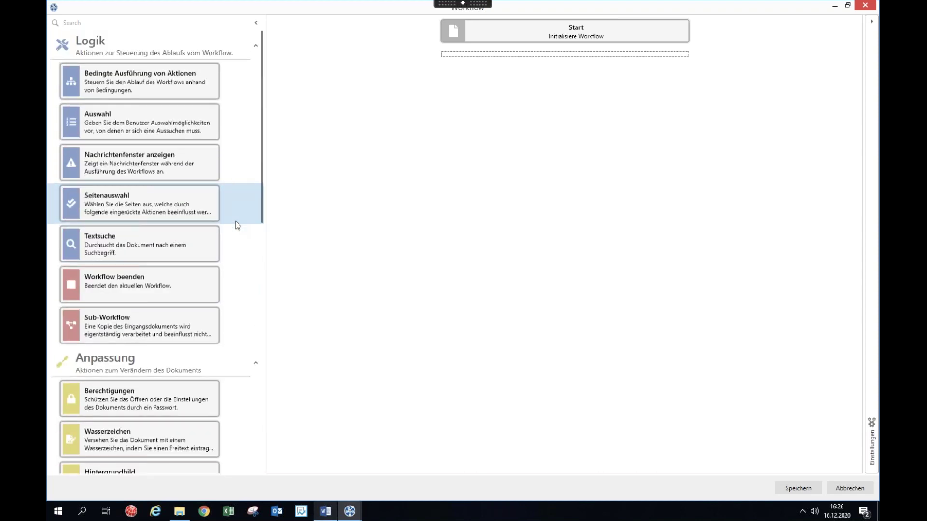
{"action": "scroll", "coordinate": [237, 225], "scroll_direction": "down", "scroll_amount": 7}
{"action": "scroll", "coordinate": [237, 225], "scroll_direction": "up", "scroll_amount": 7}
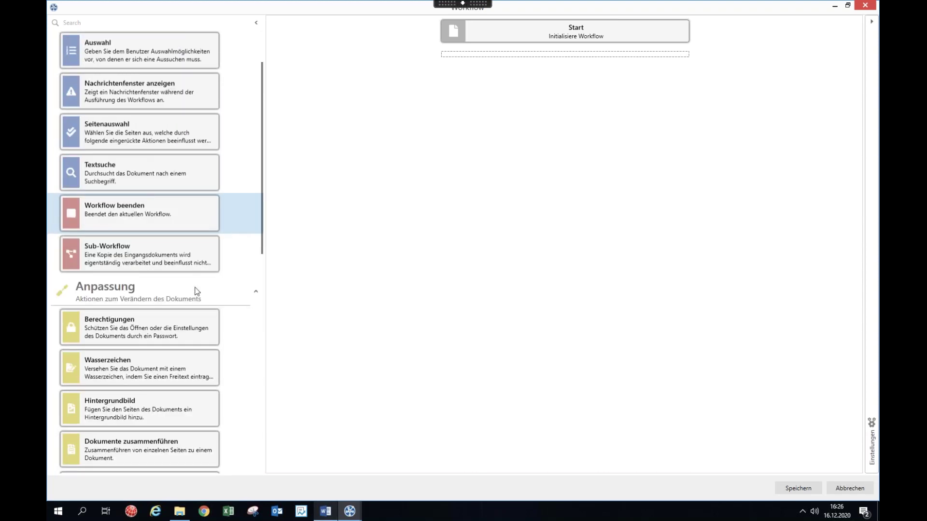
{"action": "scroll", "coordinate": [184, 347], "scroll_direction": "down", "scroll_amount": 7}
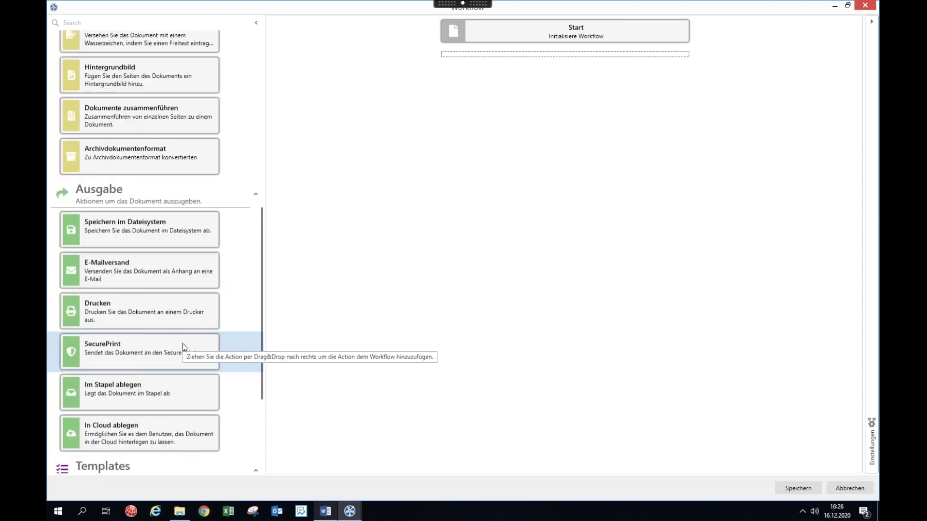
{"action": "scroll", "coordinate": [167, 378], "scroll_direction": "down", "scroll_amount": 2}
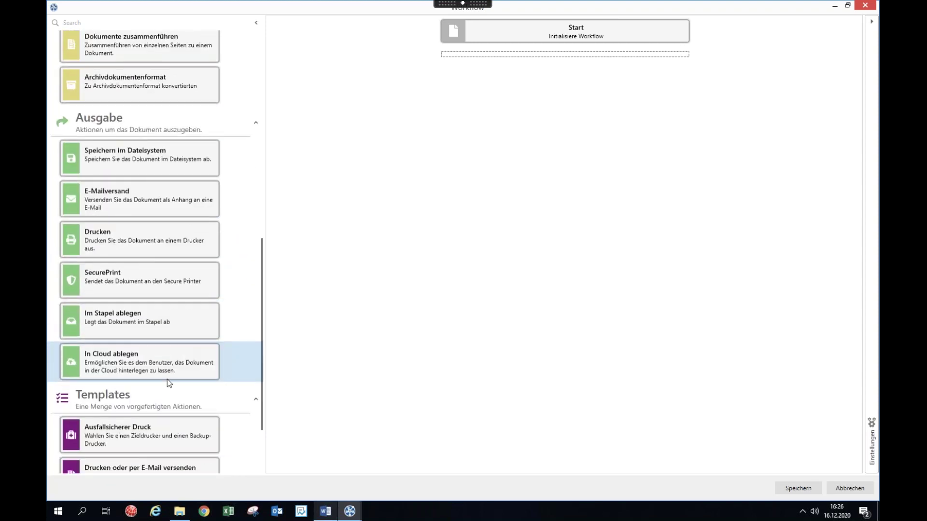
{"action": "scroll", "coordinate": [167, 378], "scroll_direction": "down", "scroll_amount": 2}
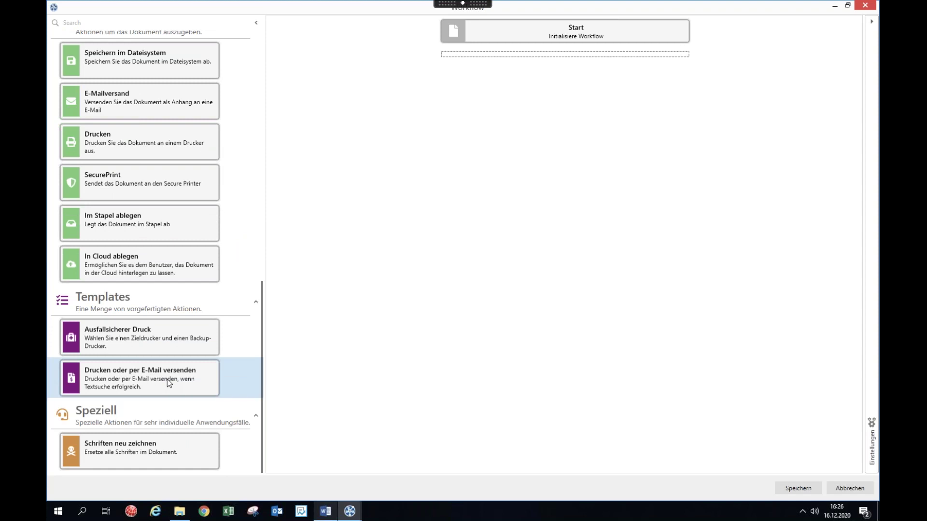
{"action": "scroll", "coordinate": [167, 378], "scroll_direction": "up", "scroll_amount": 11}
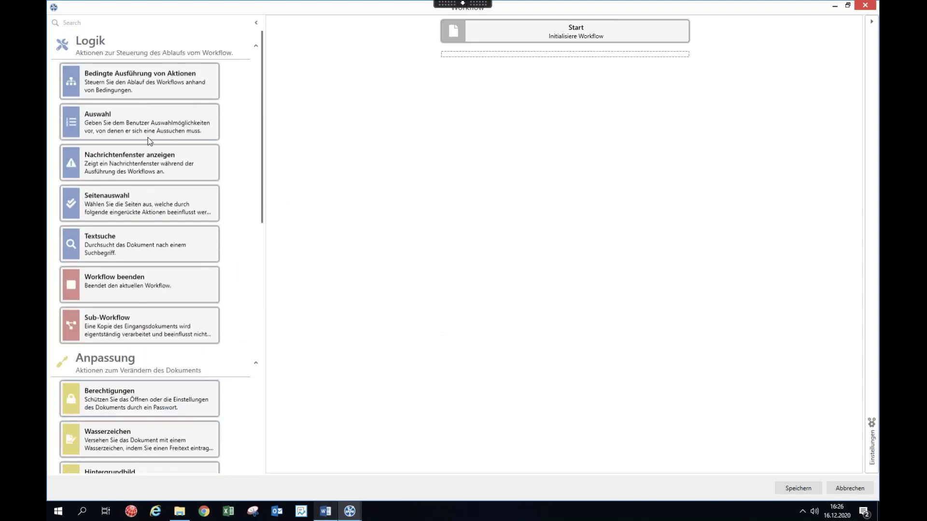
Add a Bedingte Ausführung von Aktionen action, place Workflow beenden inside its branch, and add a Wasserzeichen action below the condition block
{"action": "left_click_drag", "start_coordinate": [158, 89], "coordinate": [520, 68]}
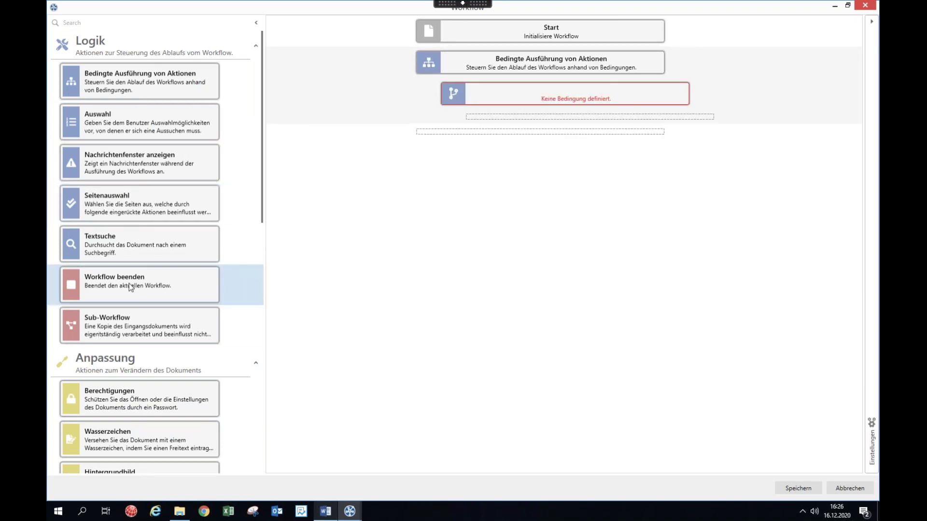
{"action": "left_click_drag", "start_coordinate": [129, 283], "coordinate": [604, 125]}
{"action": "left_click_drag", "start_coordinate": [136, 446], "coordinate": [593, 158]}
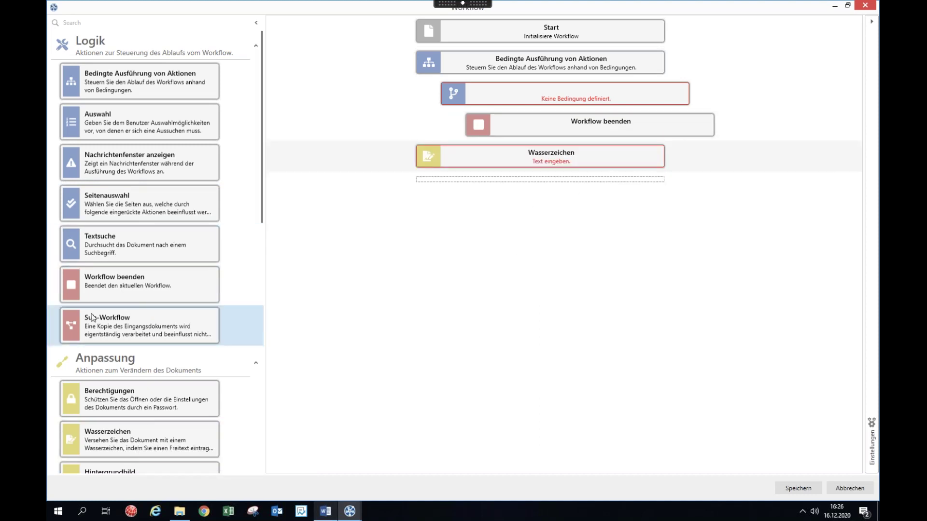
Append an E-Mailversand action and a Drucken action after the Wasserzeichen action
{"action": "scroll", "coordinate": [92, 318], "scroll_direction": "down", "scroll_amount": 3}
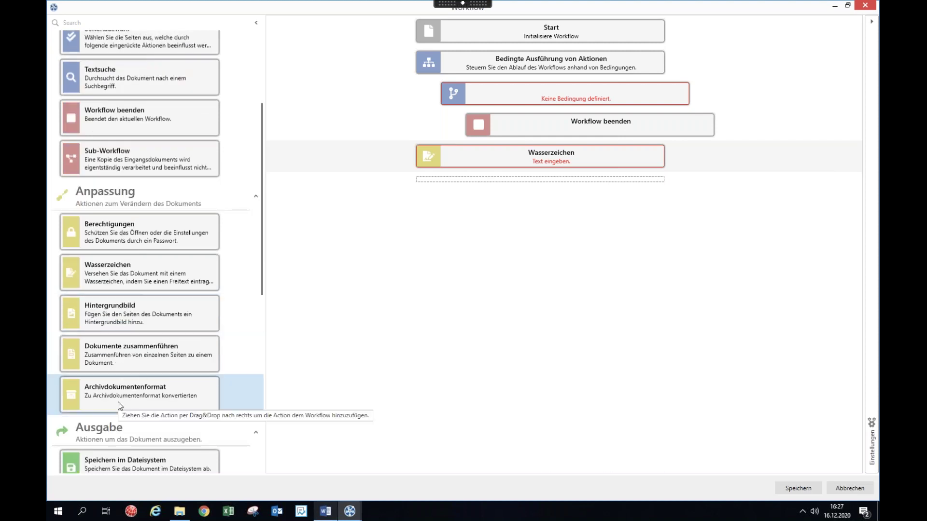
{"action": "scroll", "coordinate": [118, 402], "scroll_direction": "down", "scroll_amount": 1}
{"action": "scroll", "coordinate": [117, 402], "scroll_direction": "down", "scroll_amount": 1}
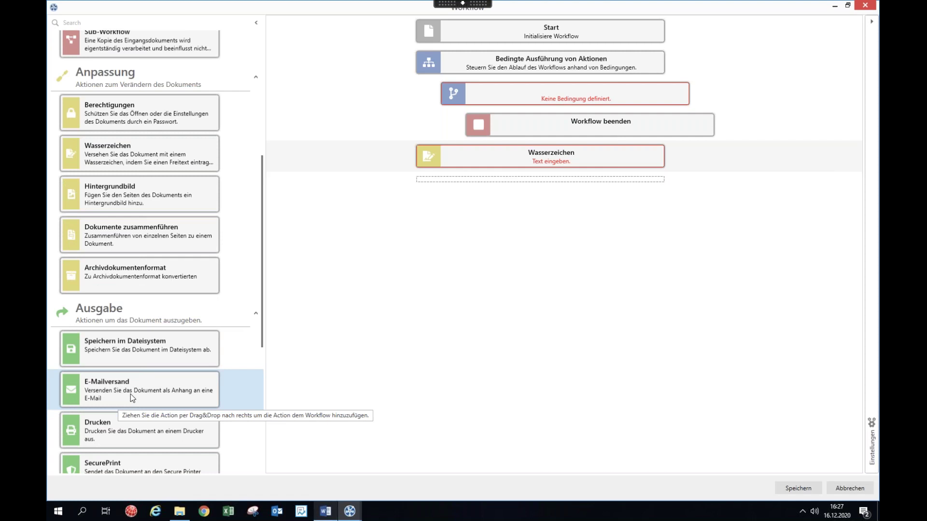
{"action": "left_click_drag", "start_coordinate": [131, 394], "coordinate": [470, 186]}
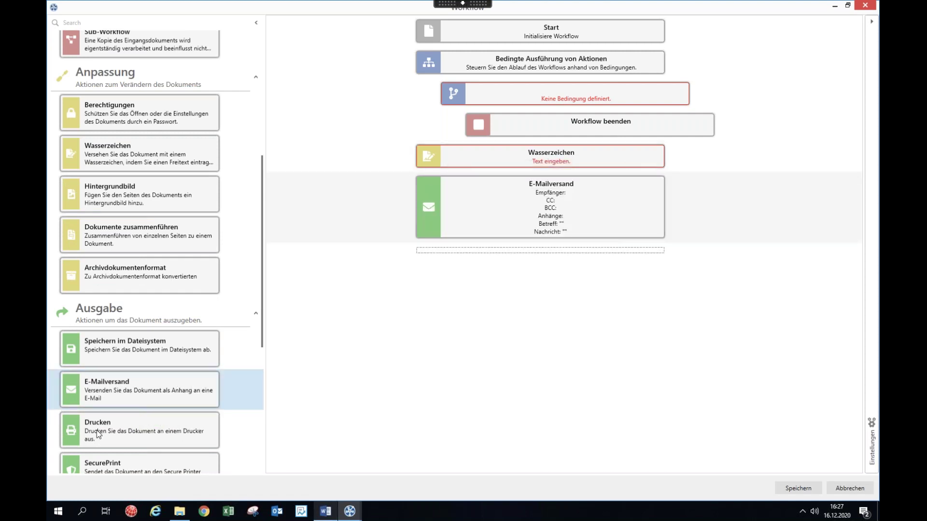
{"action": "left_click_drag", "start_coordinate": [530, 272], "coordinate": [504, 263]}
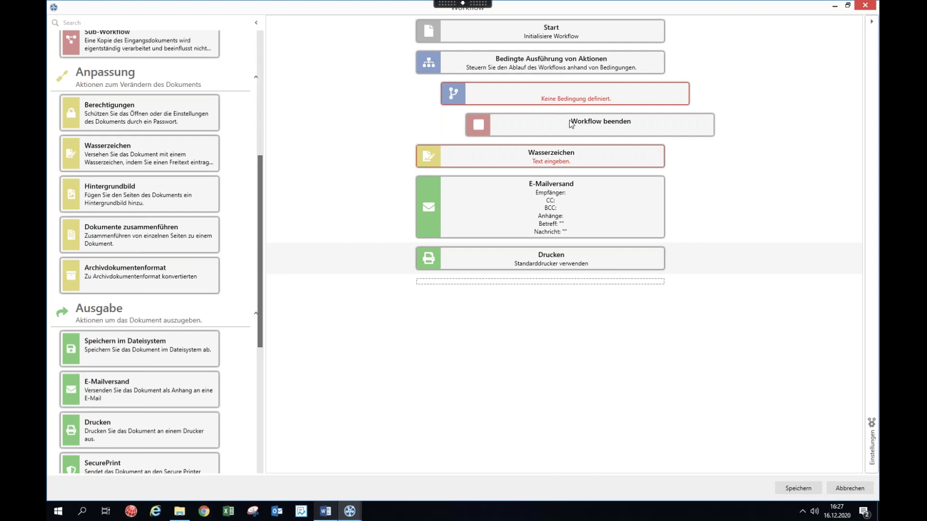
Expand the settings of the condition and the Wasserzeichen action, and discard the new workflow without saving
{"action": "left_click", "coordinate": [576, 102]}
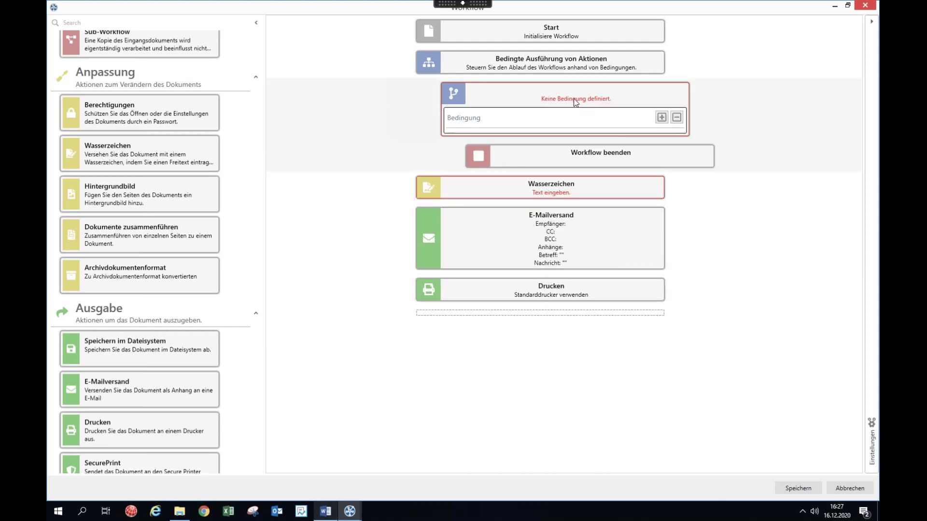
{"action": "left_click", "coordinate": [551, 196]}
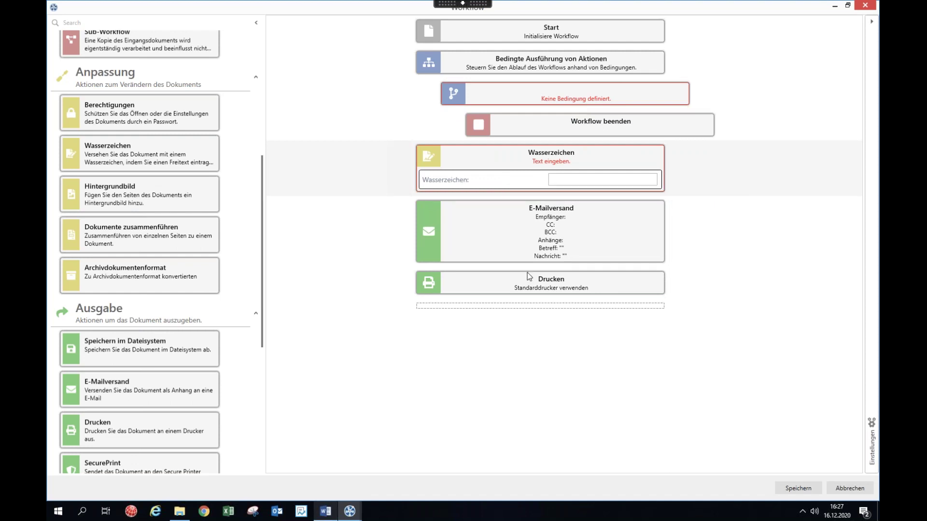
{"action": "scroll", "coordinate": [147, 431], "scroll_direction": "down", "scroll_amount": 1}
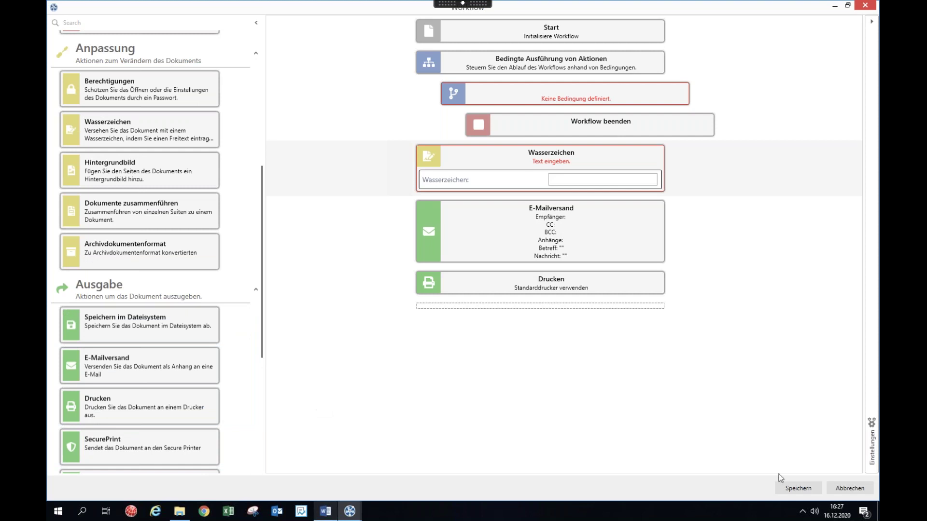
{"action": "left_click", "coordinate": [848, 488]}
{"action": "left_click", "coordinate": [498, 292]}
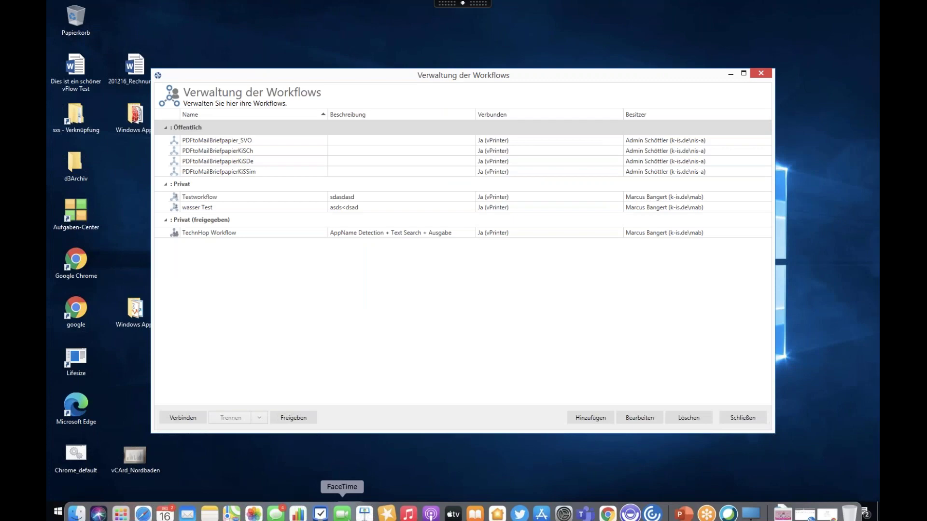
Switch to the PowerPoint presentation and advance it to the steadyPRINT /WORKFLOWS/ slide
{"action": "key", "text": "ctrl+Left"}
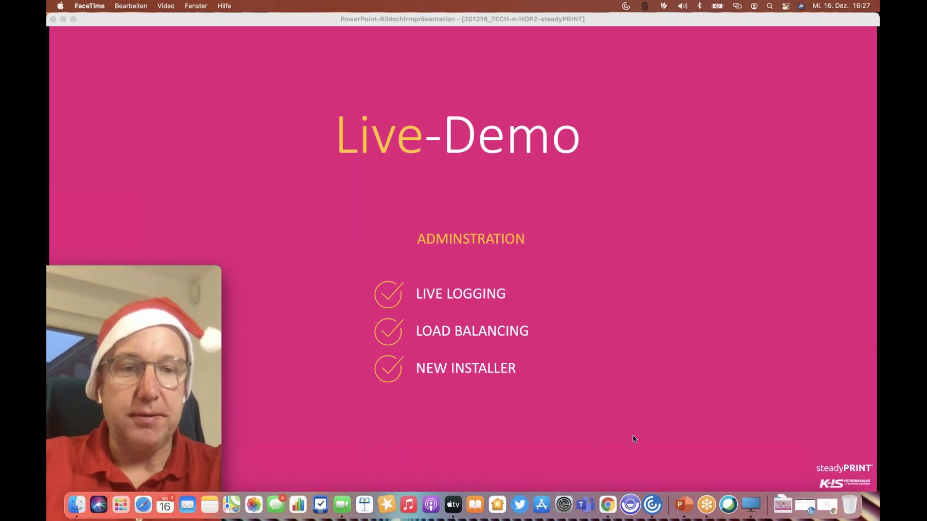
{"action": "key", "text": "ctrl+Right"}
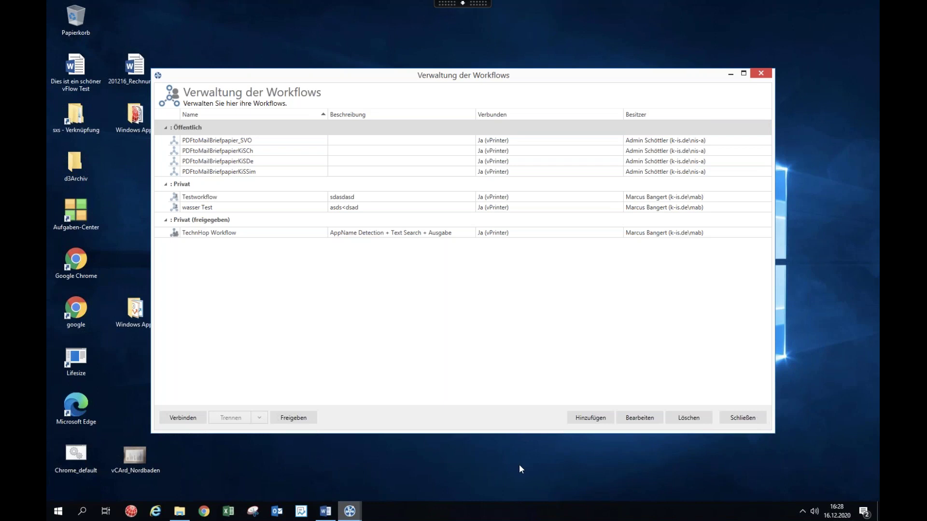
{"action": "mouse_move", "coordinate": [684, 507]}
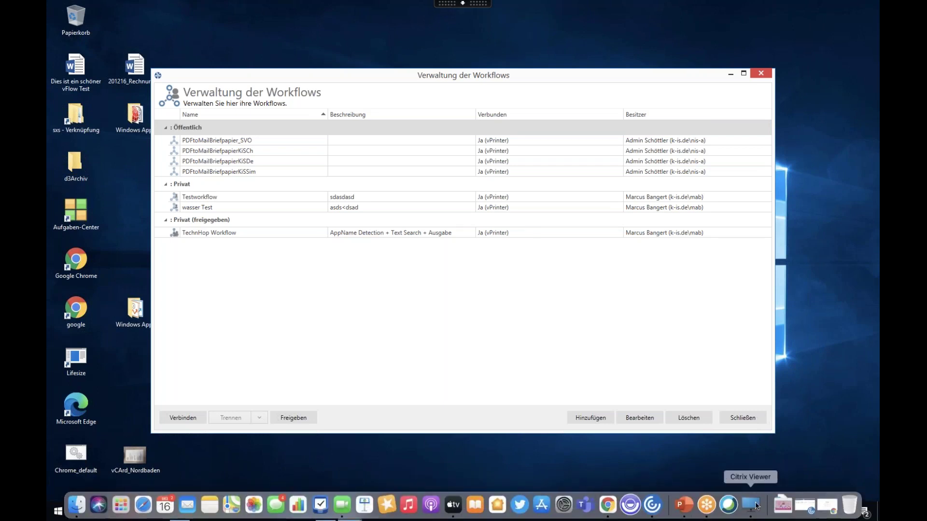
{"action": "left_click", "coordinate": [683, 505]}
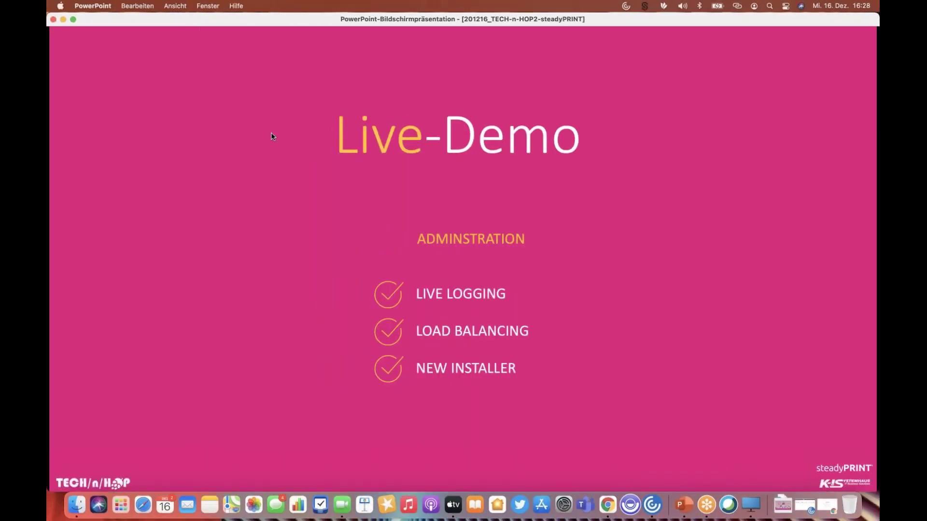
{"action": "key", "text": "Right"}
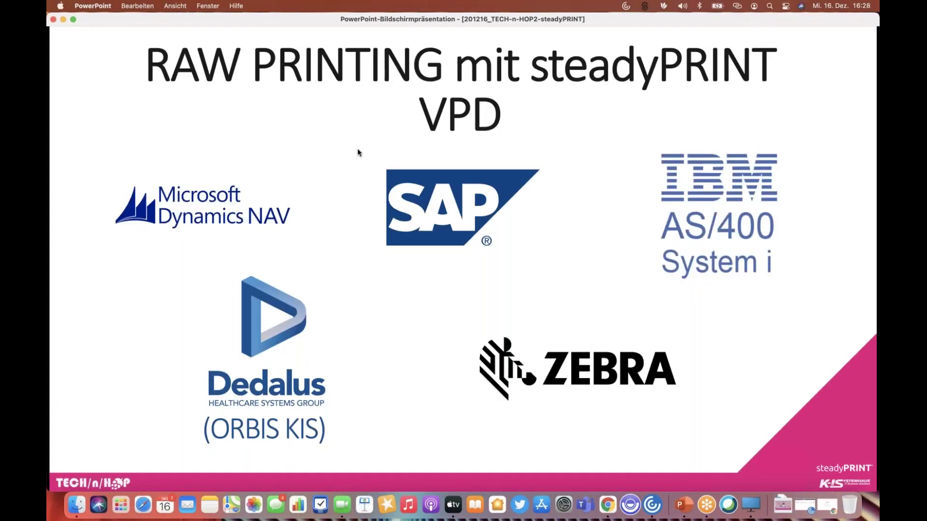
{"action": "key", "text": "Right"}
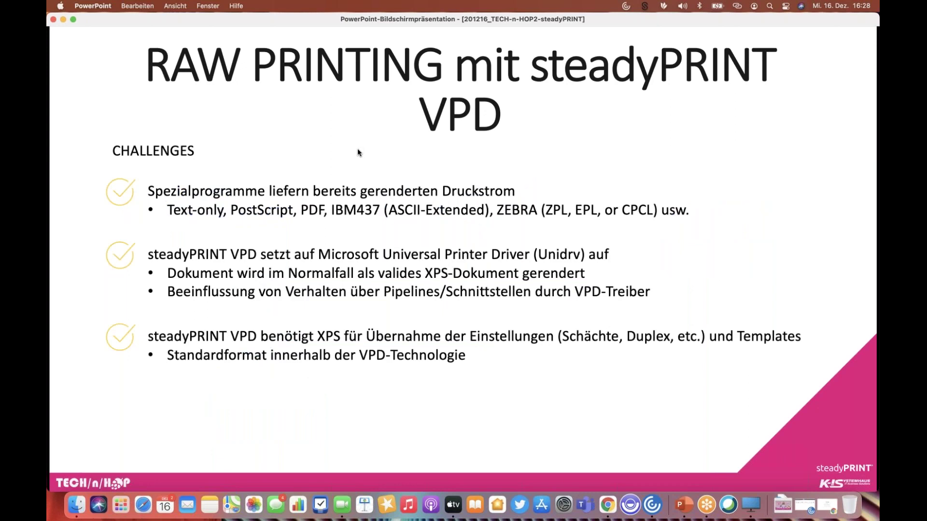
{"action": "key", "text": "Right"}
{"action": "key", "text": "Right"}
{"action": "key", "text": "Right"}
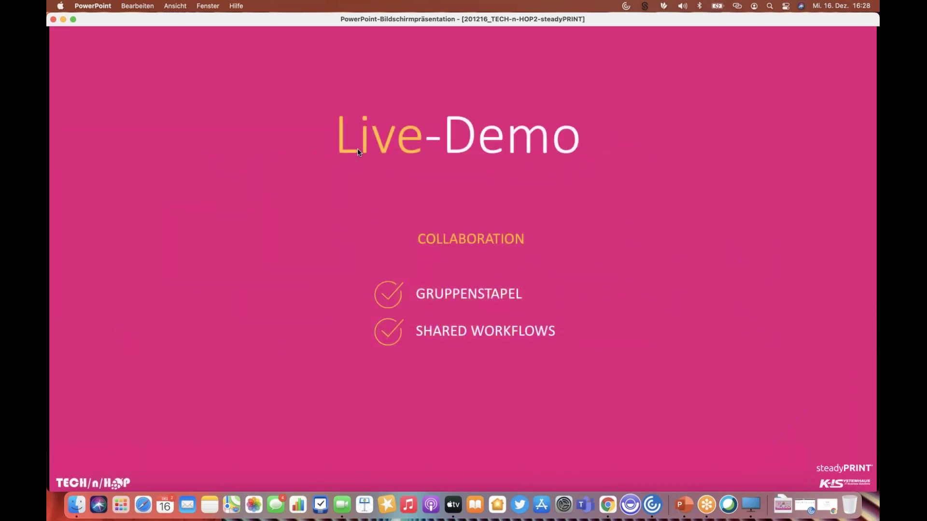
{"action": "key", "text": "Right"}
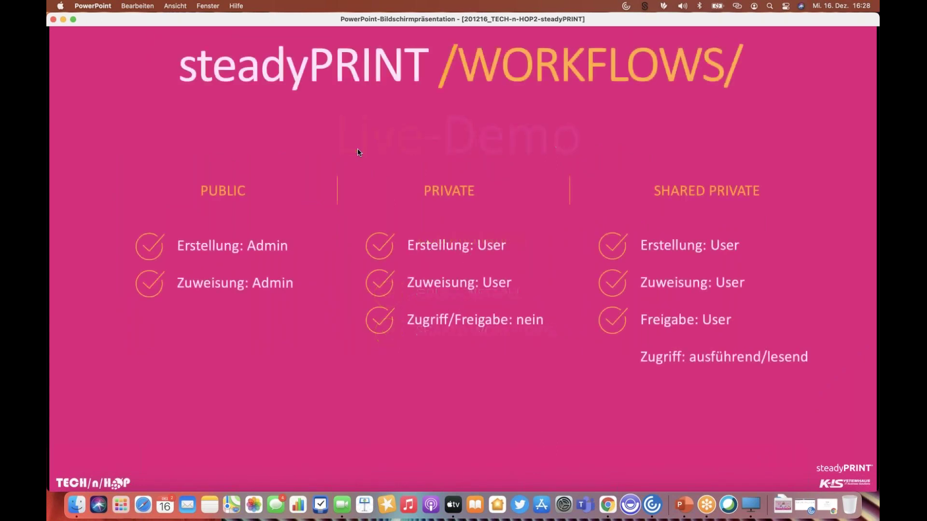
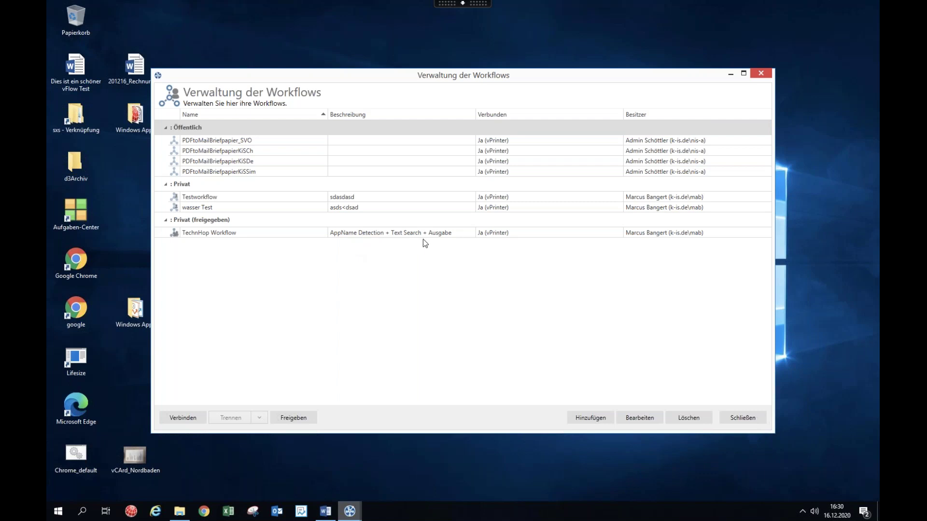
Open the shared TechnHop Workflow in the workflow management, examine its configured actions, and close it without saving
{"action": "left_click", "coordinate": [220, 235]}
{"action": "double_click", "coordinate": [221, 235]}
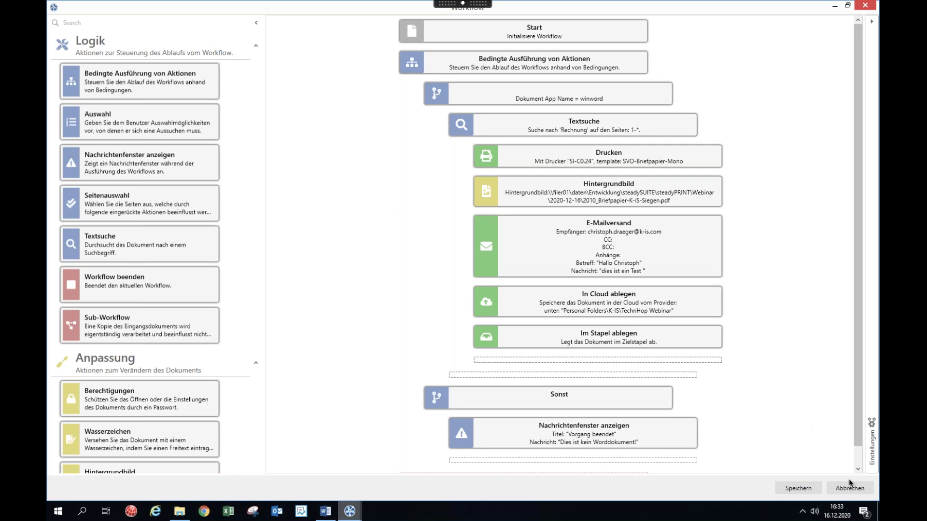
{"action": "mouse_move", "coordinate": [320, 505]}
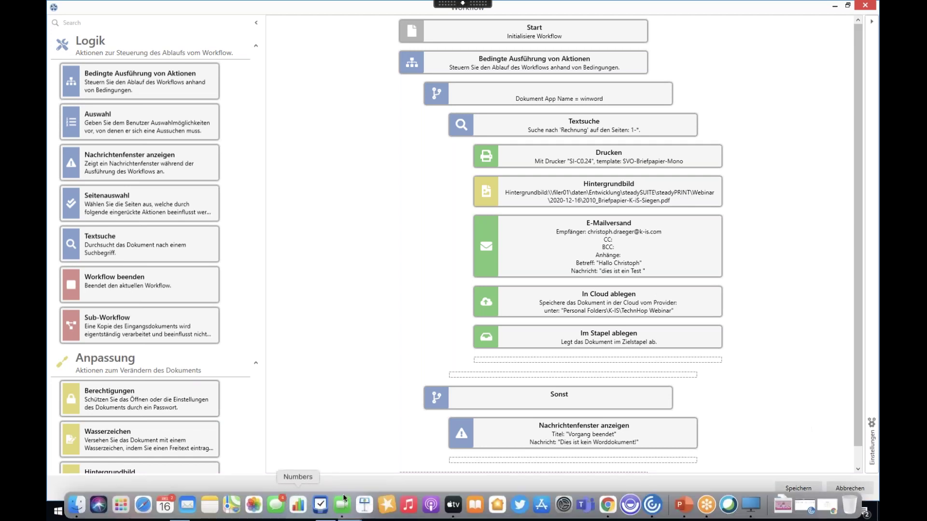
{"action": "key", "text": "ctrl+Left"}
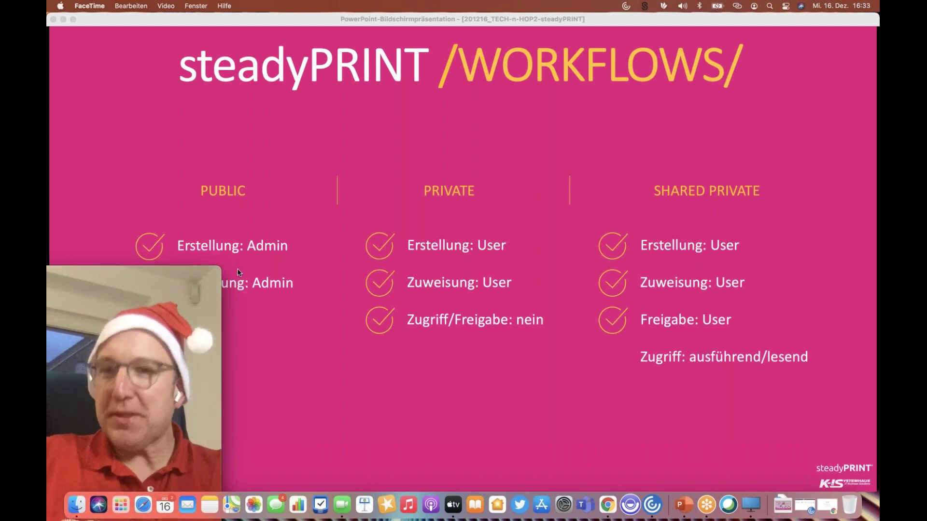
{"action": "left_click", "coordinate": [751, 505]}
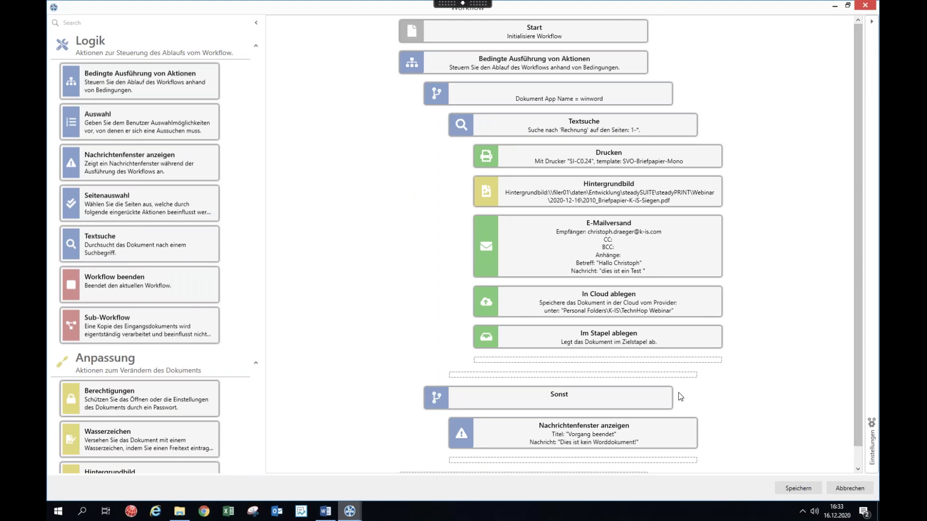
{"action": "left_click", "coordinate": [842, 489]}
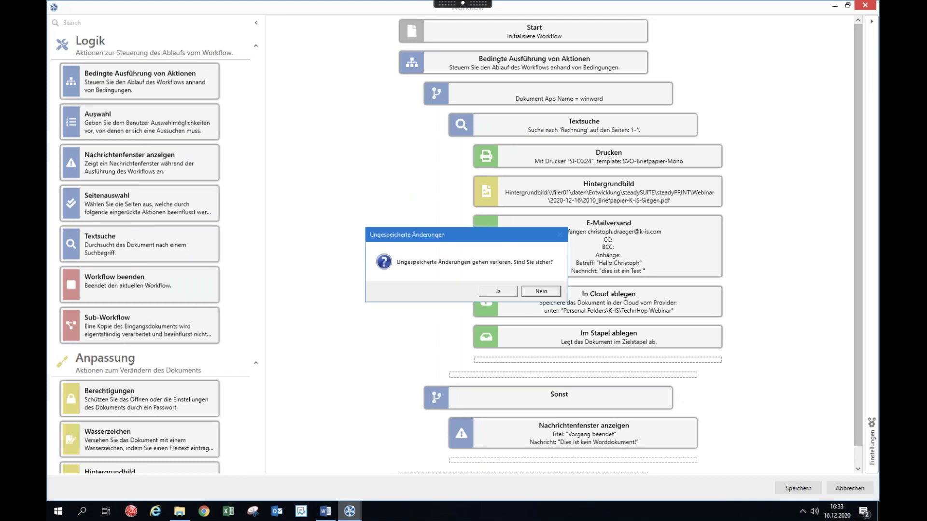
{"action": "left_click", "coordinate": [493, 291]}
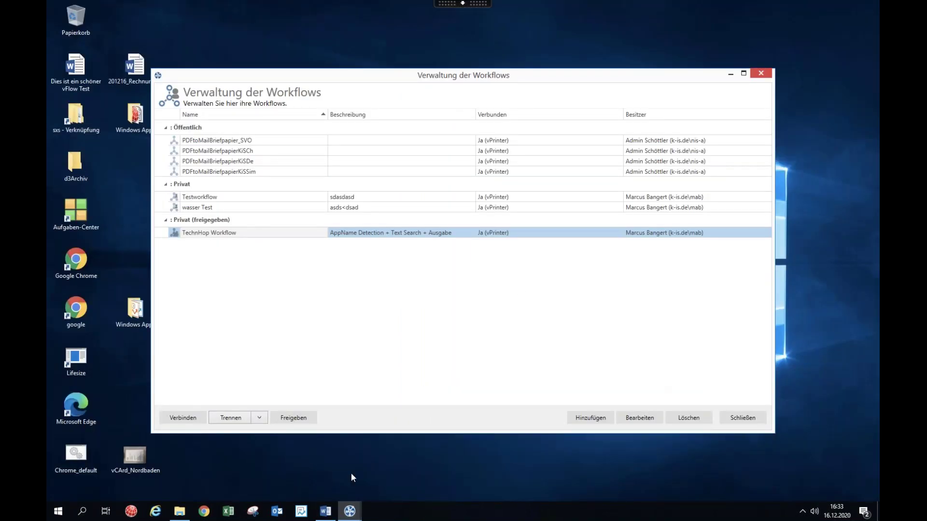
Switch to Word and print the document 201216_Rechnung_TECH-n-HOP with the steadyPRINT vPrinter
{"action": "left_click", "coordinate": [326, 513]}
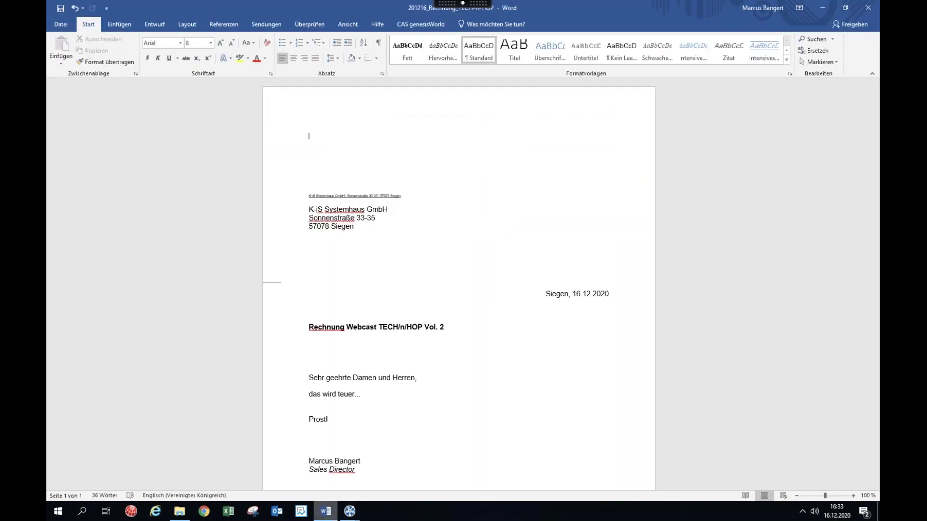
{"action": "left_click", "coordinate": [60, 25]}
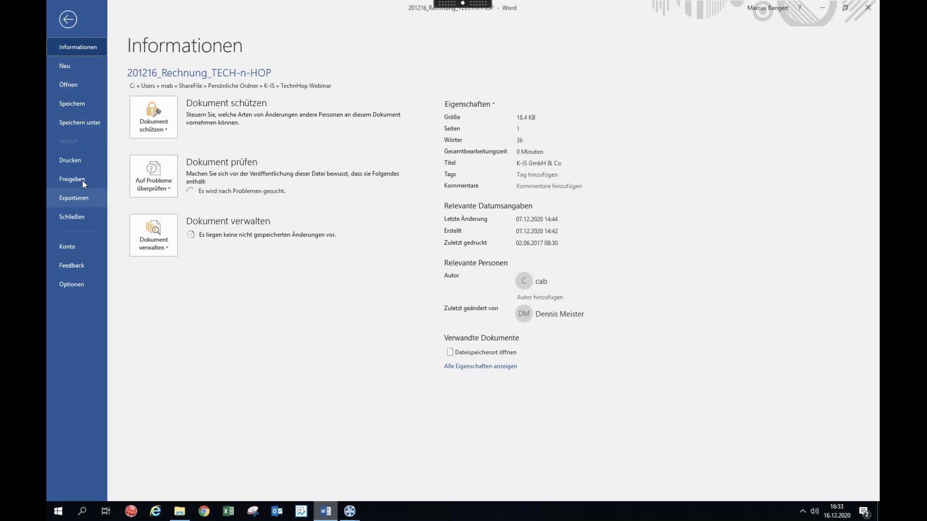
{"action": "left_click", "coordinate": [76, 164]}
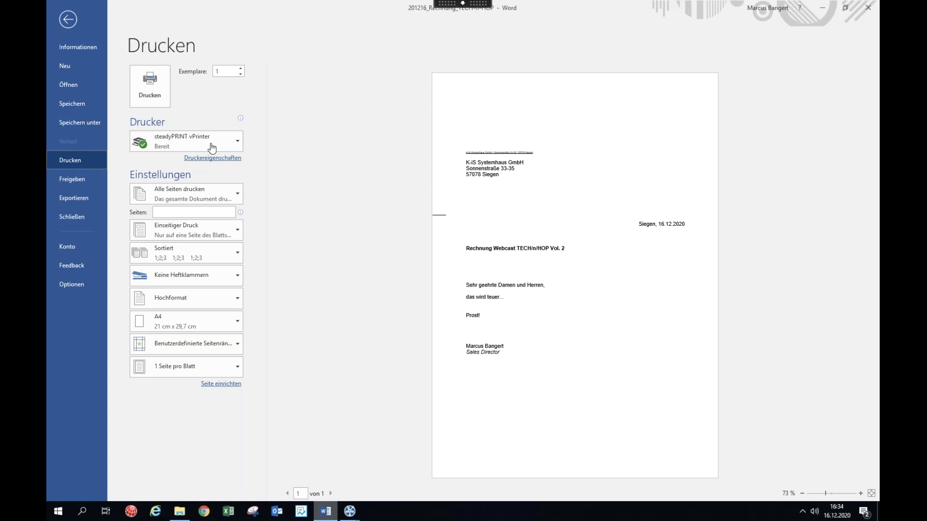
{"action": "left_click", "coordinate": [160, 97]}
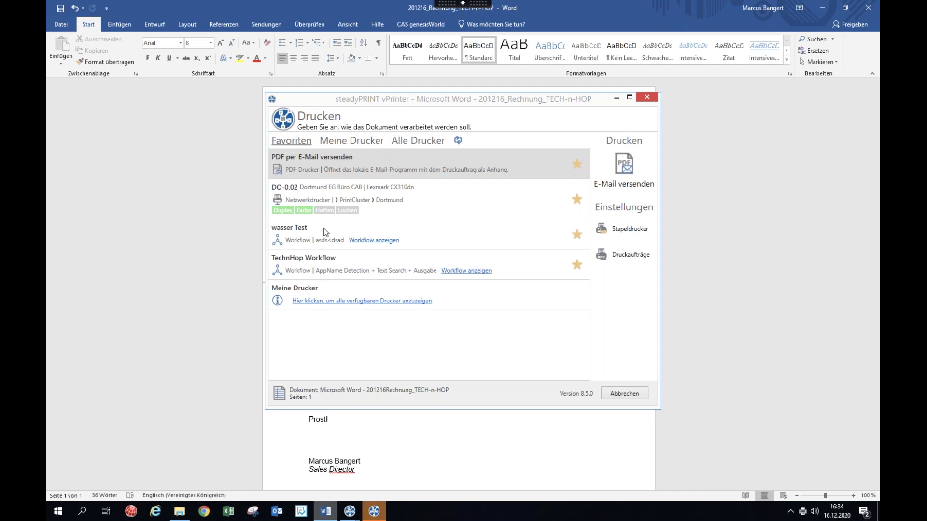
Start the TechnHop Workflow for the print job and accept the workflow changes
{"action": "left_click", "coordinate": [302, 263]}
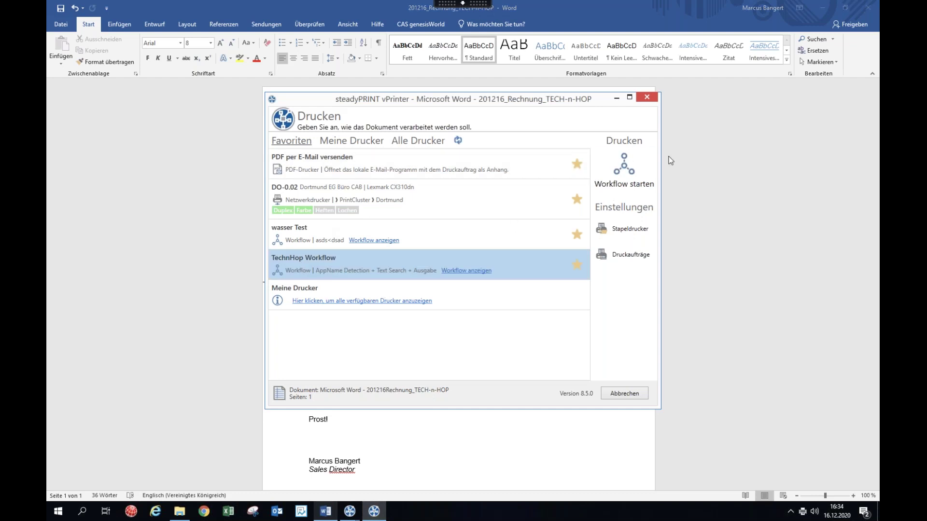
{"action": "left_click", "coordinate": [627, 166]}
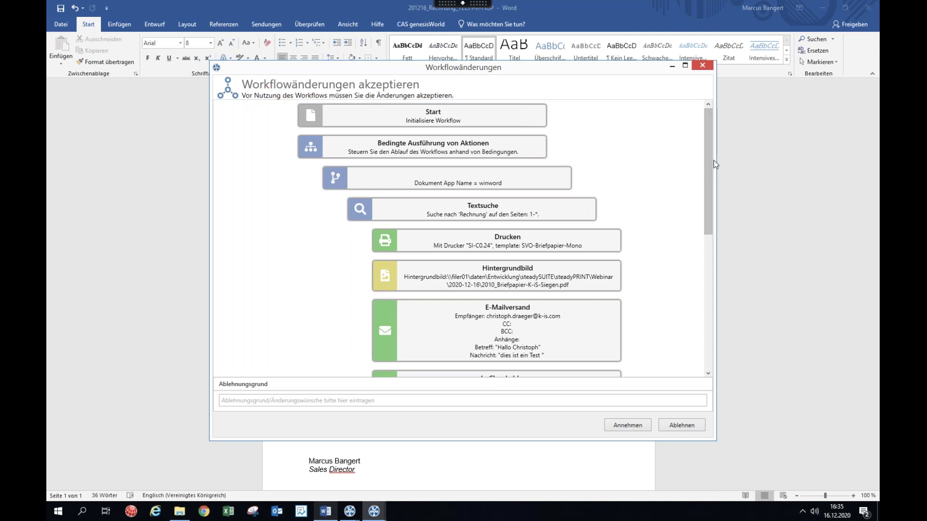
{"action": "mouse_move", "coordinate": [711, 163]}
{"action": "left_mouse_down"}
{"action": "mouse_move", "coordinate": [717, 273]}
{"action": "mouse_move", "coordinate": [724, 162]}
{"action": "left_mouse_up"}
{"action": "left_click", "coordinate": [624, 424]}
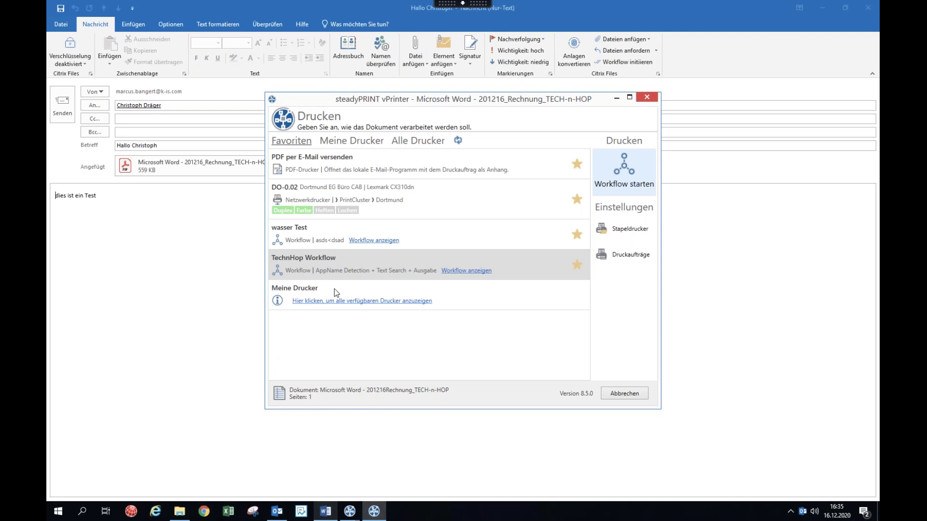
Send the generated e-mail with the PDF attached and save the PDF to the predefined TechnHop Webinar folder in ShareFile
{"action": "key", "text": "Return"}
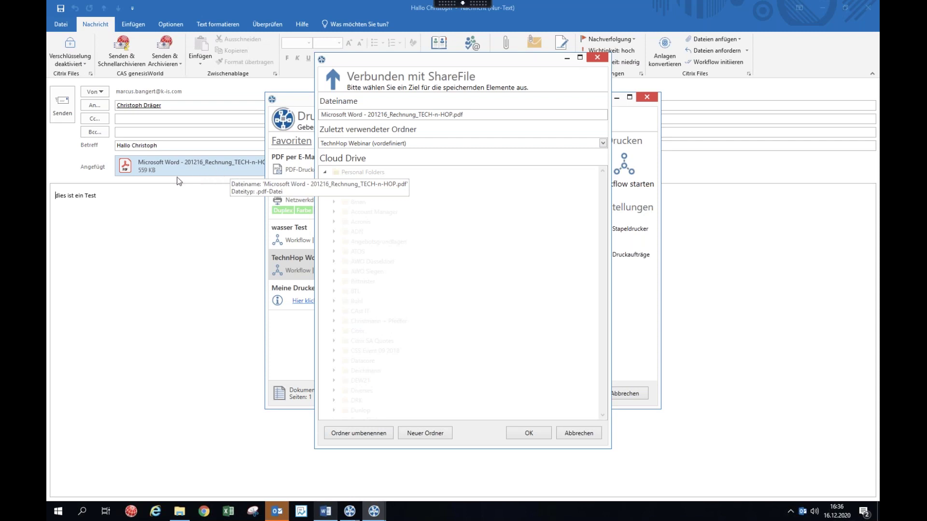
{"action": "left_click", "coordinate": [62, 118]}
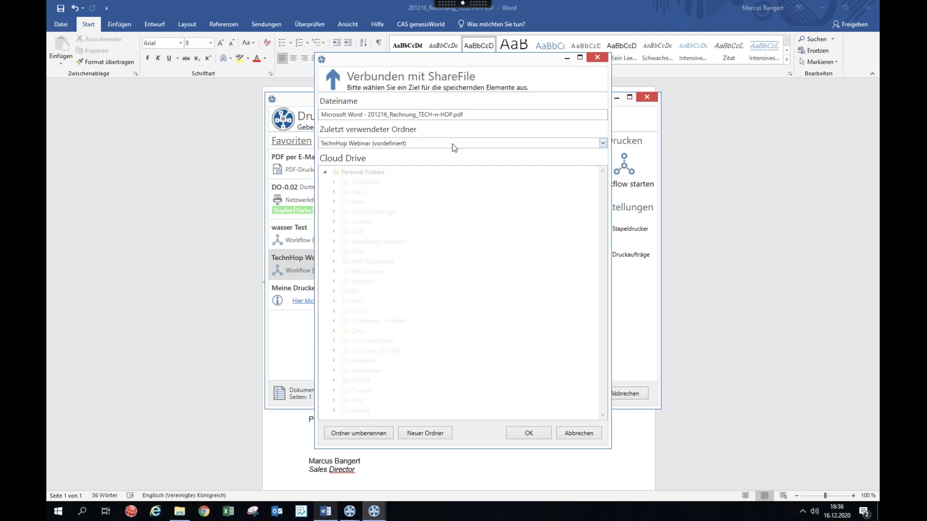
{"action": "left_click", "coordinate": [529, 434]}
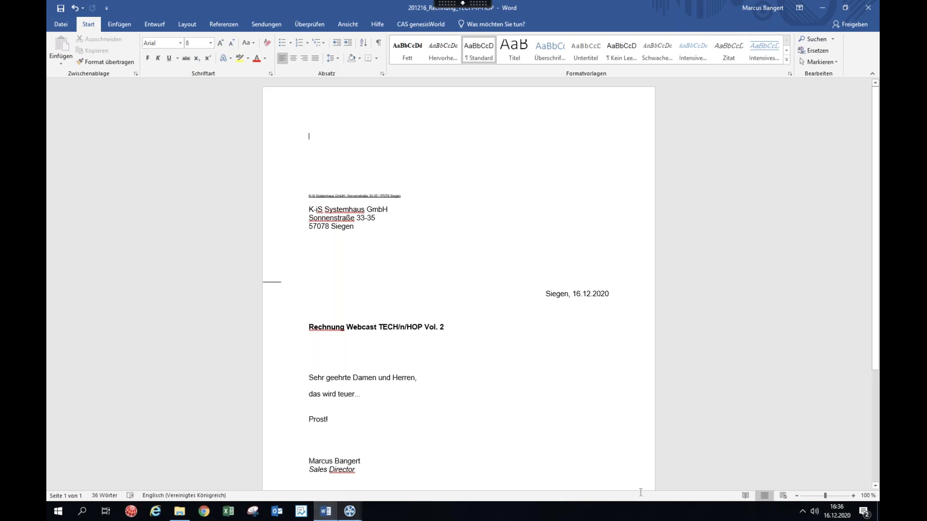
Switch to the PowerPoint slide show, advance from the steadyPRINT workflows slide to the PROST slide, and bring up the FaceTime camera window
{"action": "mouse_move", "coordinate": [685, 518]}
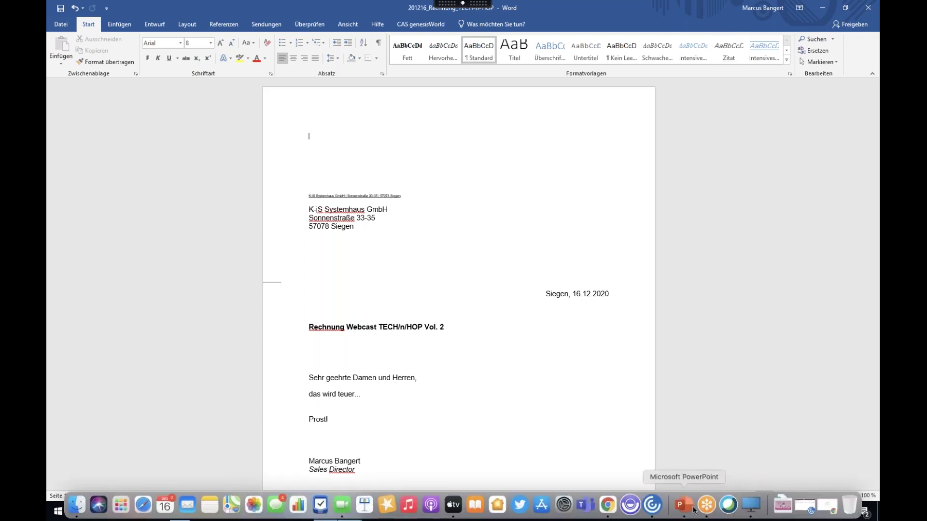
{"action": "left_click", "coordinate": [693, 511]}
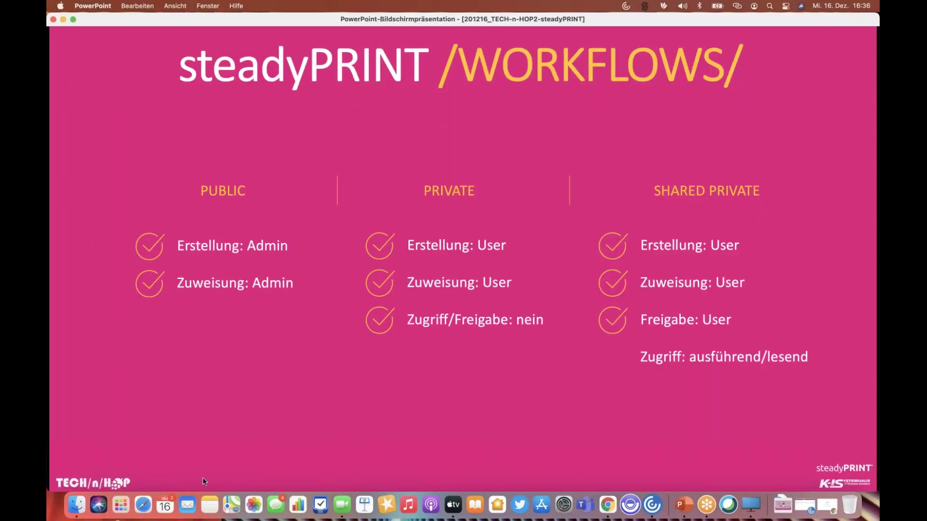
{"action": "left_click", "coordinate": [343, 506]}
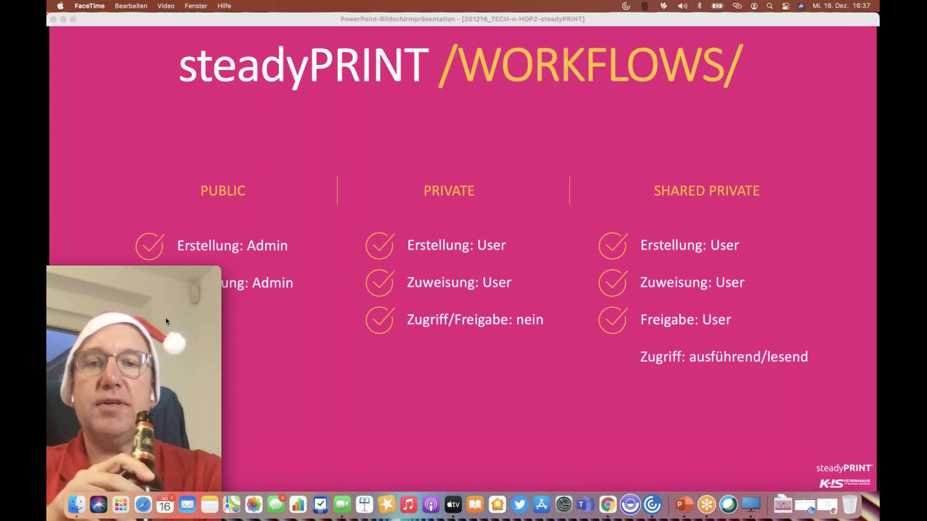
{"action": "left_click", "coordinate": [397, 380]}
{"action": "left_click", "coordinate": [396, 379]}
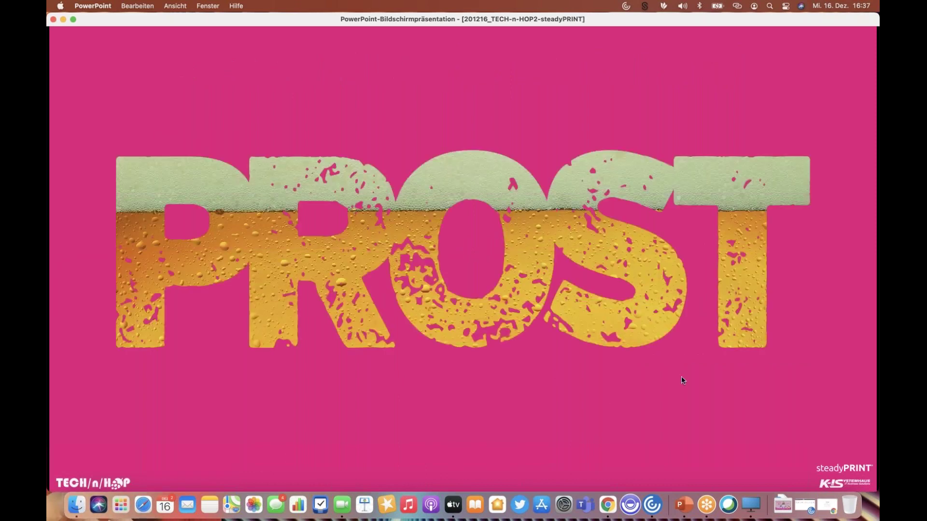
{"action": "left_click", "coordinate": [340, 512]}
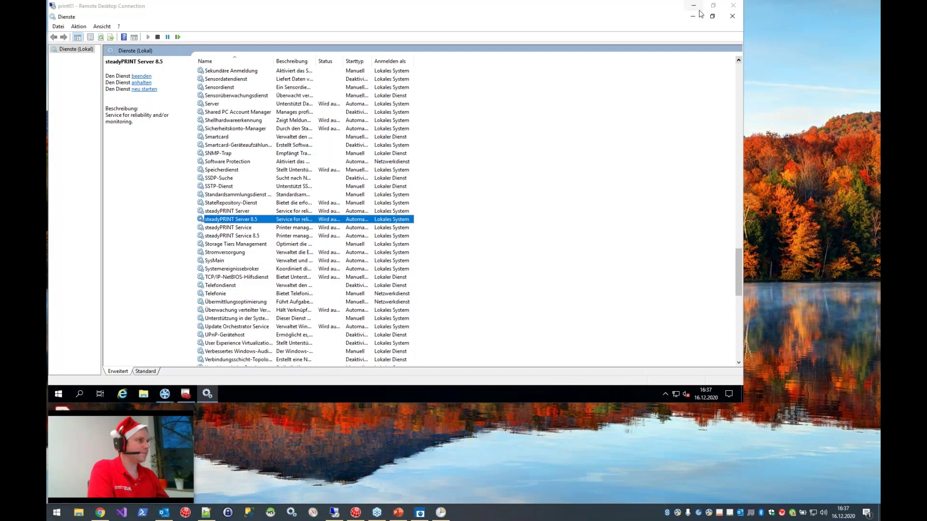
Minimise the print01 remote desktop session and open the TechnHop Workflow from the steadyPRINT Agent to view its actions
{"action": "left_click", "coordinate": [686, 7]}
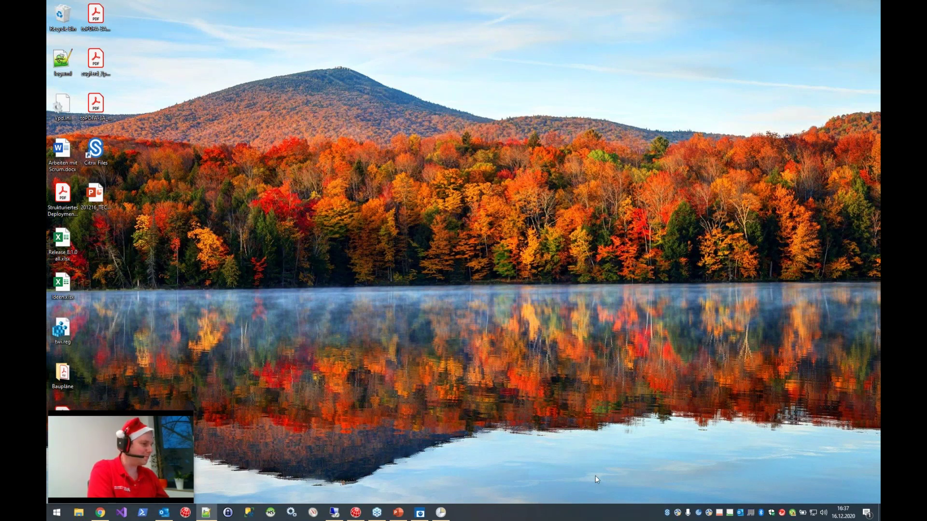
{"action": "left_click", "coordinate": [680, 512]}
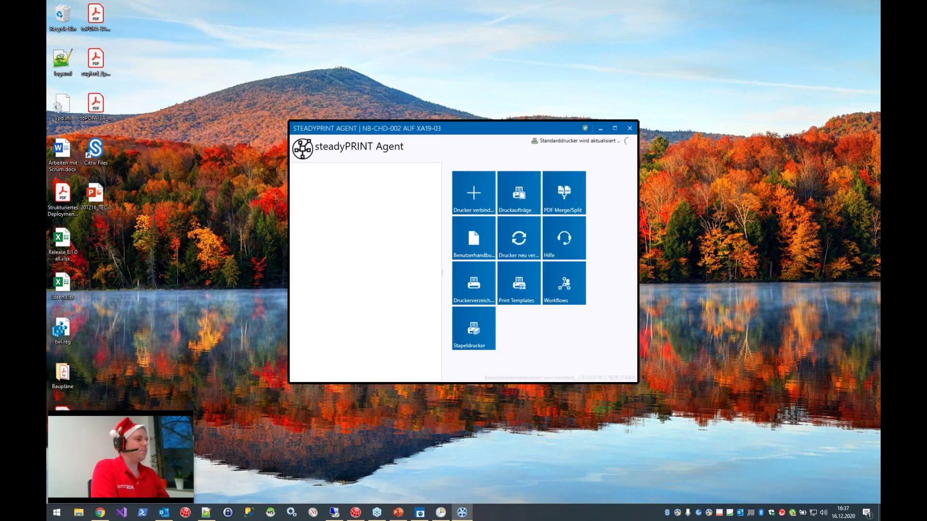
{"action": "left_click", "coordinate": [364, 232]}
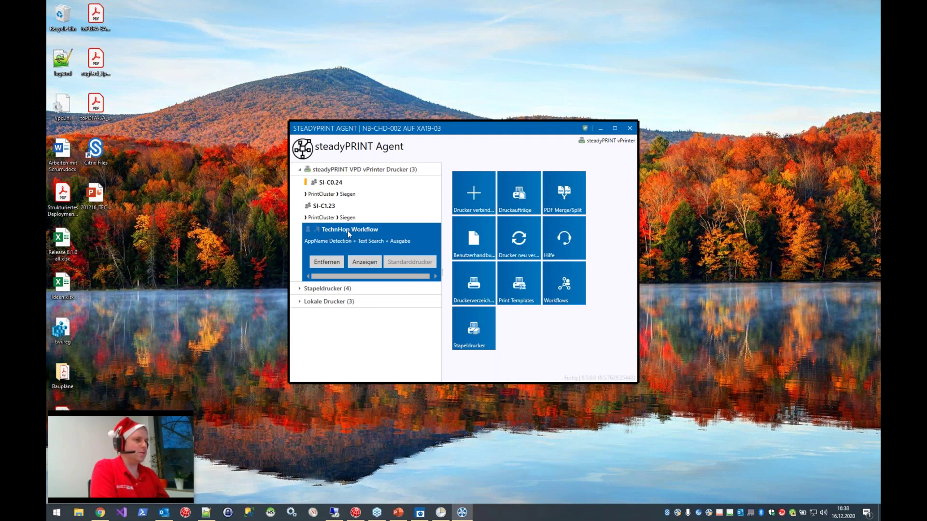
{"action": "left_click", "coordinate": [366, 261]}
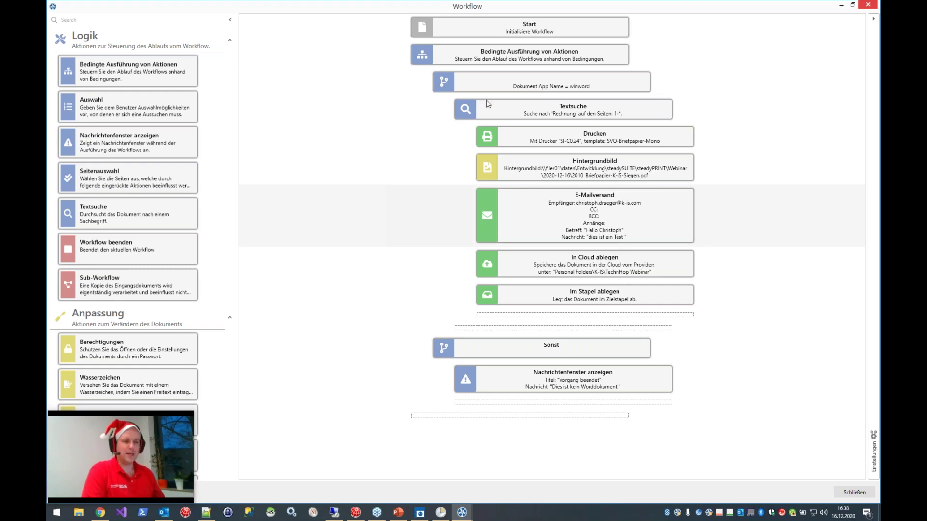
Open the steadyPRINT print jobs, examine an enlarged preview of the 201216_Rechnung_TECH-n-HOP batch job from Team West, and close the window
{"action": "right_click", "coordinate": [681, 514]}
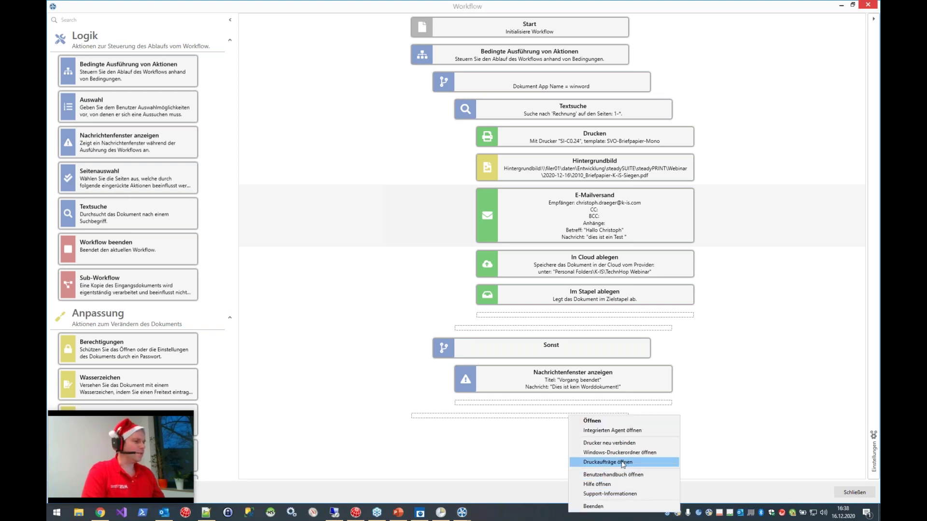
{"action": "left_click", "coordinate": [624, 463]}
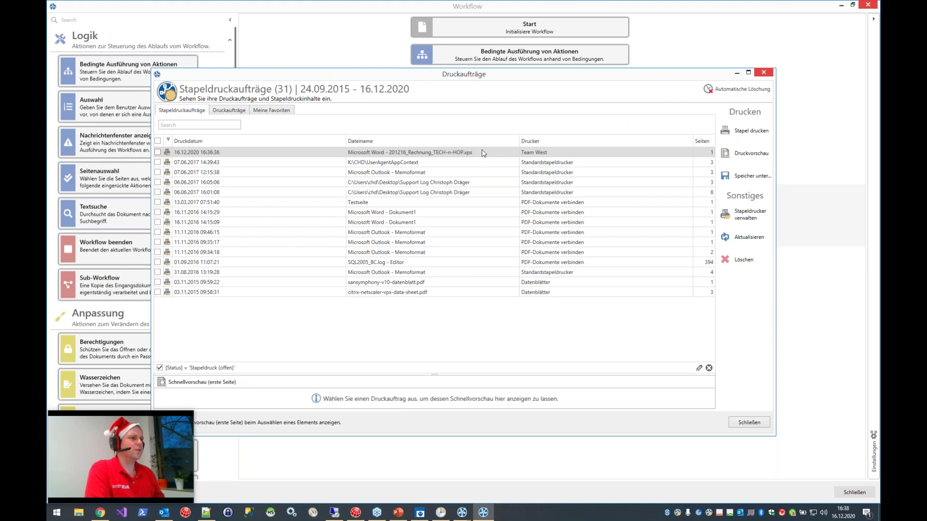
{"action": "left_click", "coordinate": [444, 153]}
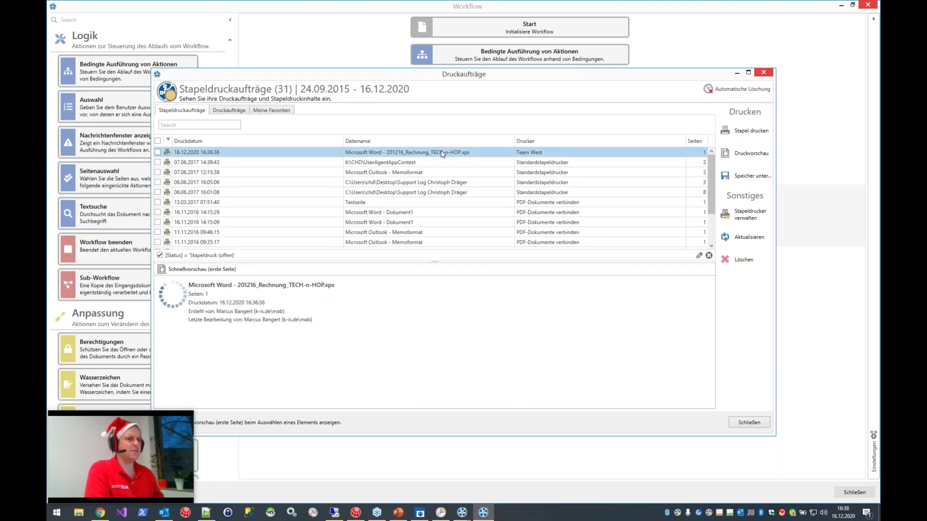
{"action": "double_click", "coordinate": [454, 74]}
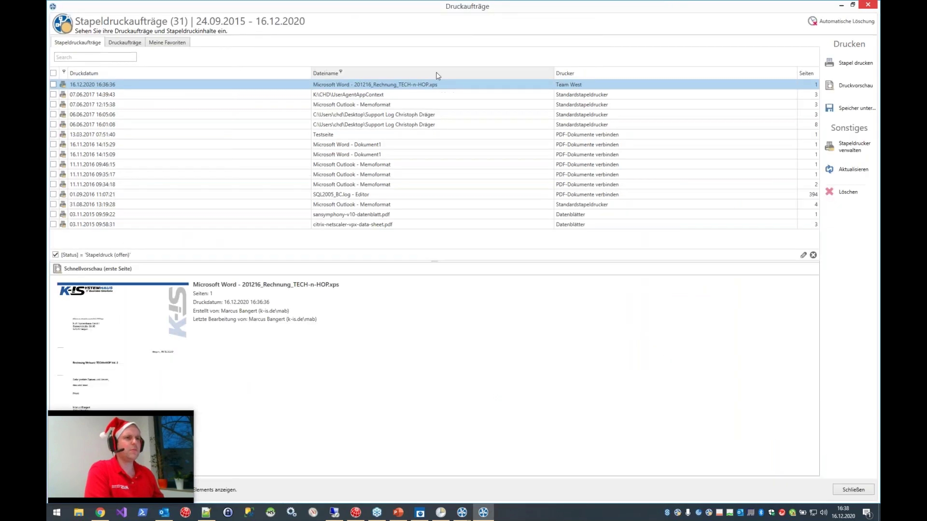
{"action": "left_click_drag", "start_coordinate": [439, 259], "coordinate": [457, 110]}
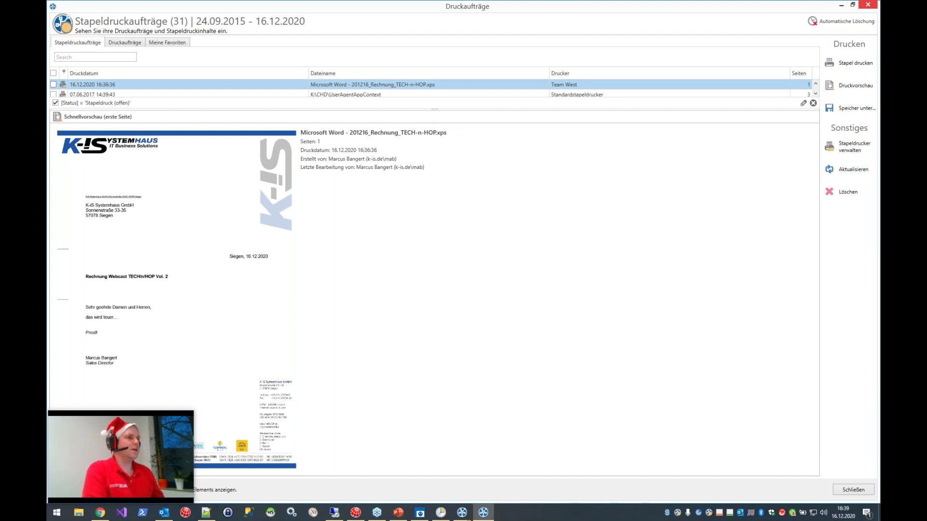
{"action": "left_click_drag", "start_coordinate": [436, 109], "coordinate": [419, 152]}
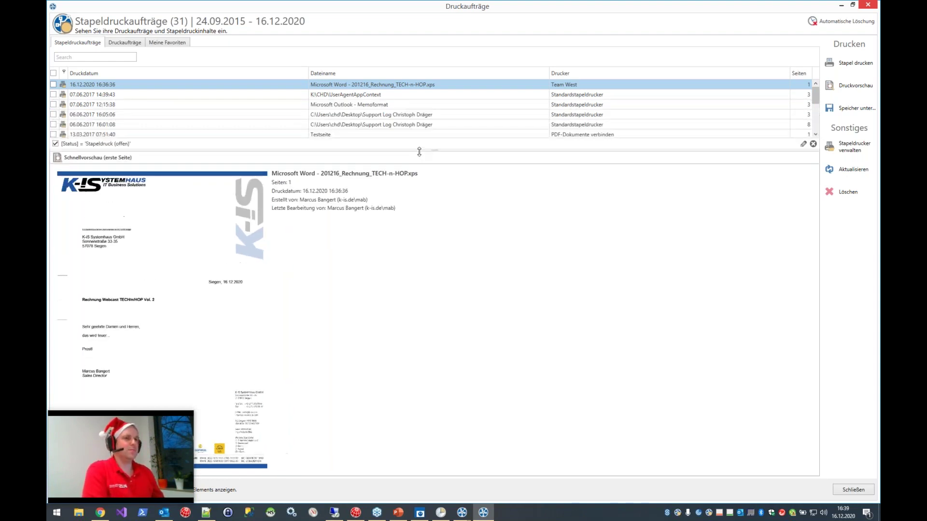
{"action": "left_click", "coordinate": [868, 5]}
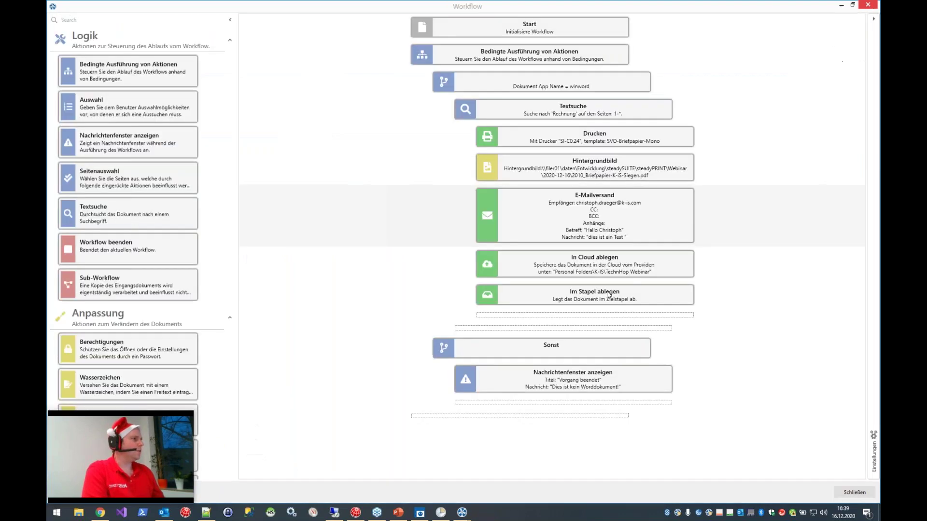
Browse Citrix Files to the TechnHop Webinar folder under Shared With Me, view the stored 201216_Rechnung_TECH-n-HOP PDF, and close it
{"action": "left_click", "coordinate": [667, 514]}
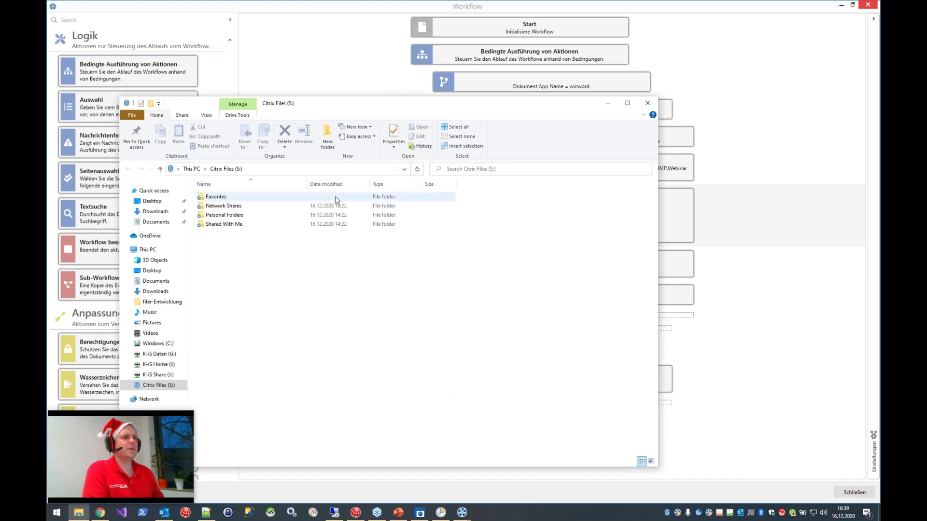
{"action": "double_click", "coordinate": [237, 225]}
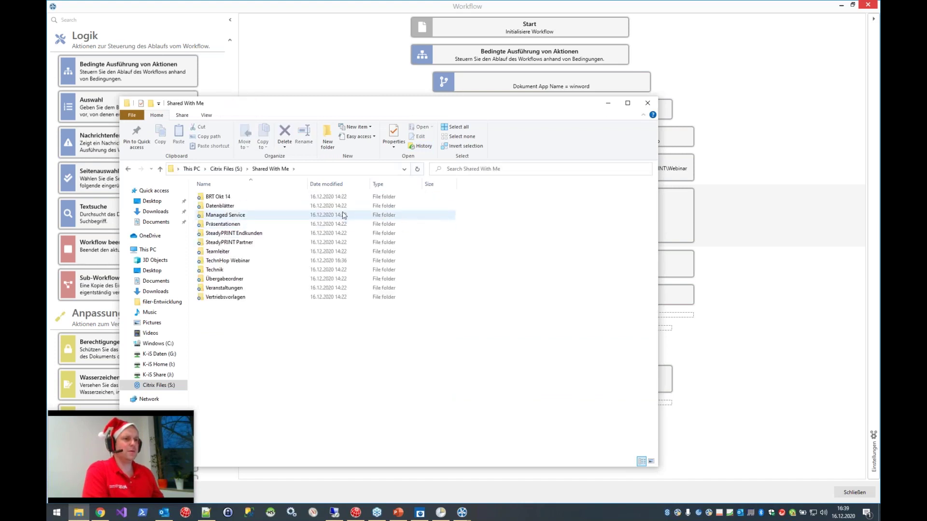
{"action": "left_click", "coordinate": [228, 261]}
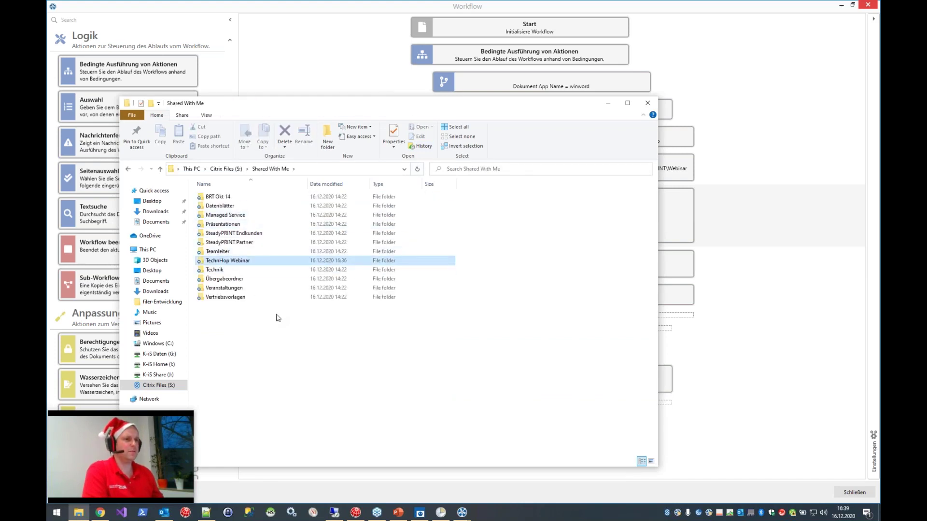
{"action": "double_click", "coordinate": [214, 257]}
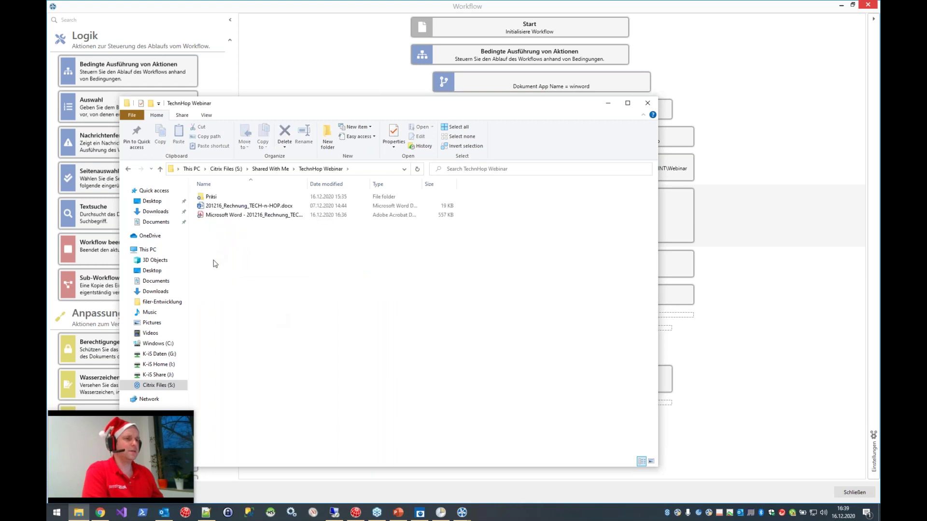
{"action": "left_click", "coordinate": [265, 220]}
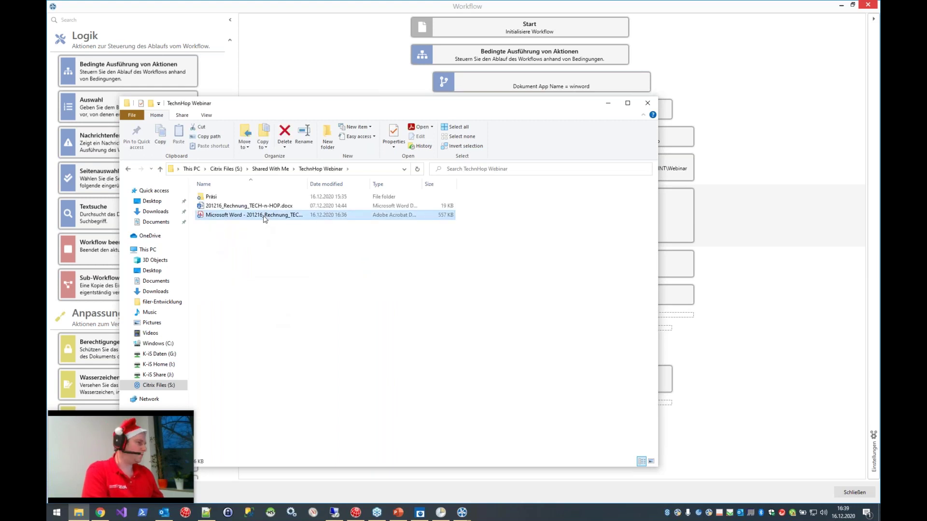
{"action": "double_click", "coordinate": [418, 219]}
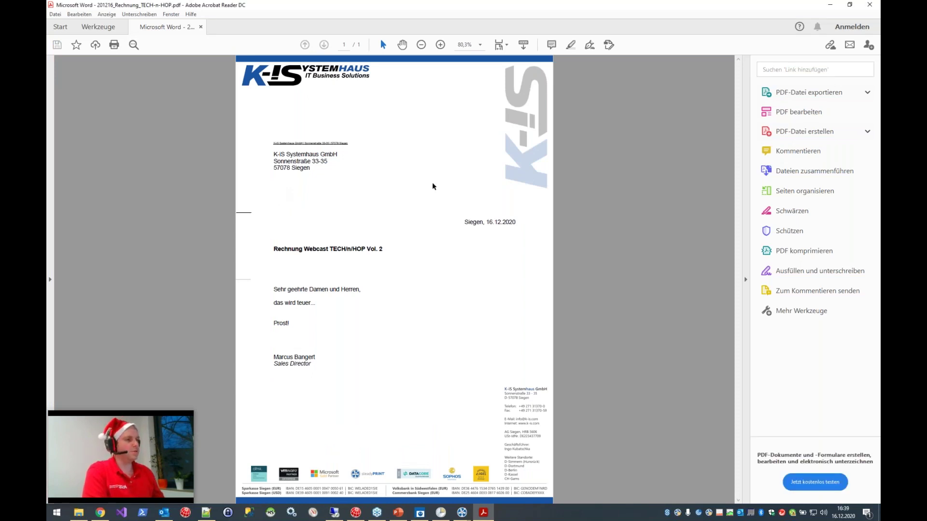
{"action": "left_click", "coordinate": [868, 6]}
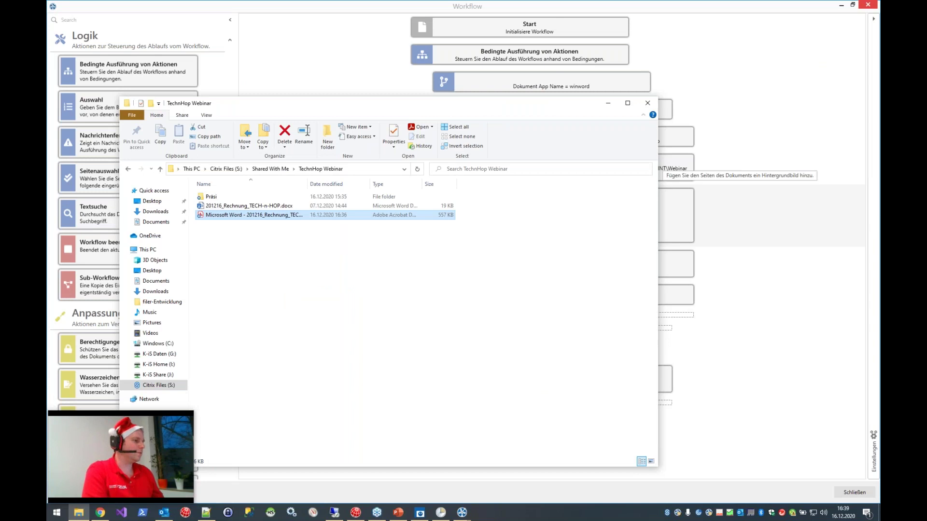
Switch to Outlook, open the invoice PDF attached to the newest e-mail, inspect it, and close it
{"action": "left_click", "coordinate": [741, 515]}
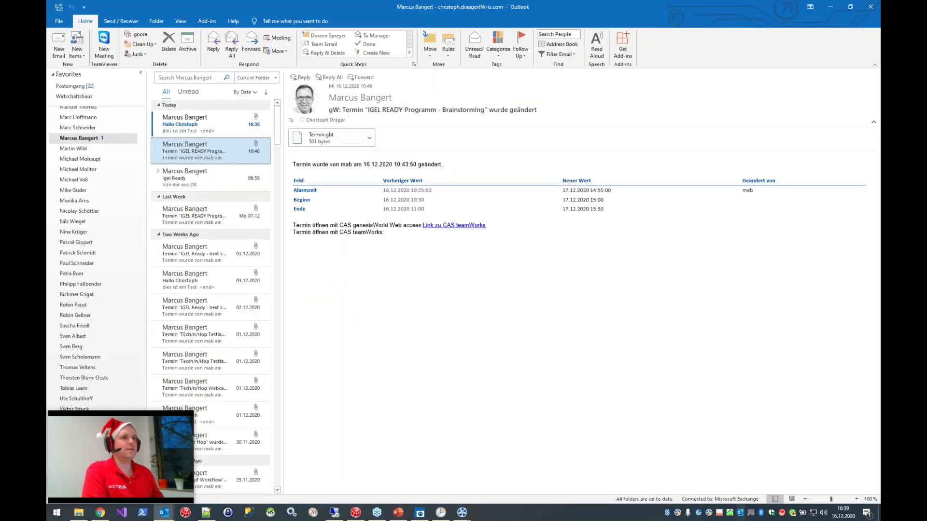
{"action": "left_click", "coordinate": [198, 122]}
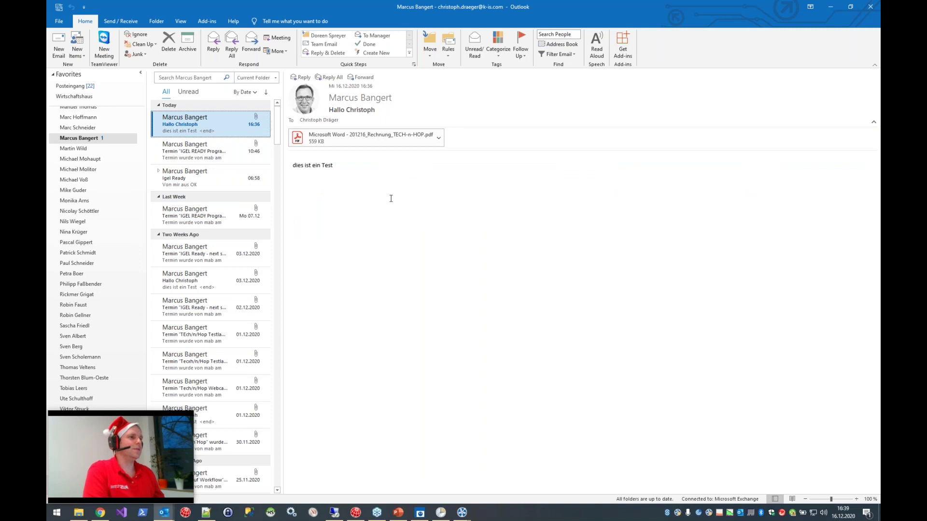
{"action": "double_click", "coordinate": [390, 140]}
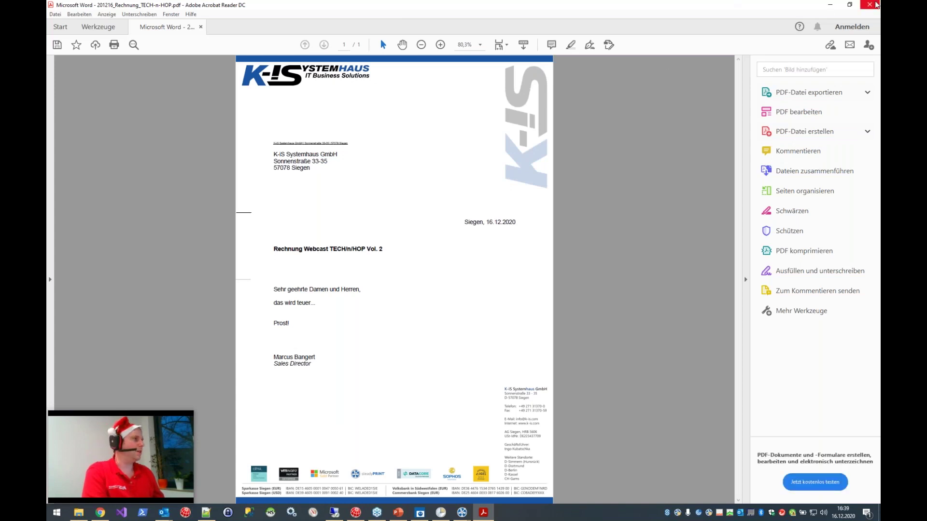
{"action": "left_click", "coordinate": [873, 6]}
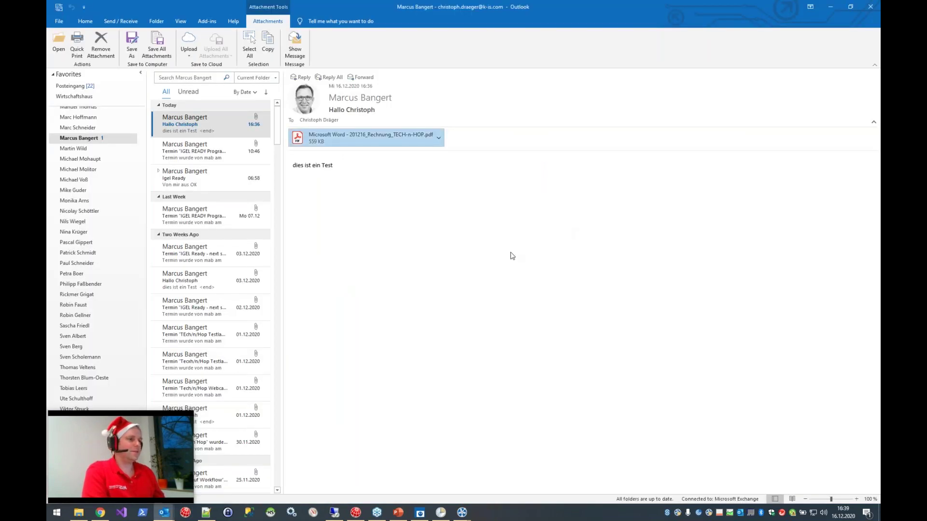
Return to the PowerPoint slide show, dismiss the camera window, and advance to the Fragen slide with its question mark revealed
{"action": "mouse_move", "coordinate": [395, 517]}
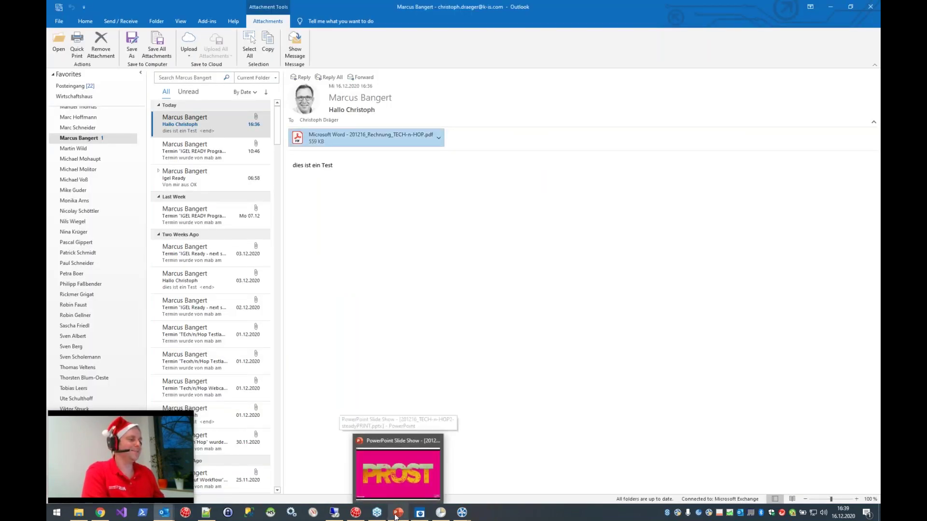
{"action": "left_click", "coordinate": [395, 514]}
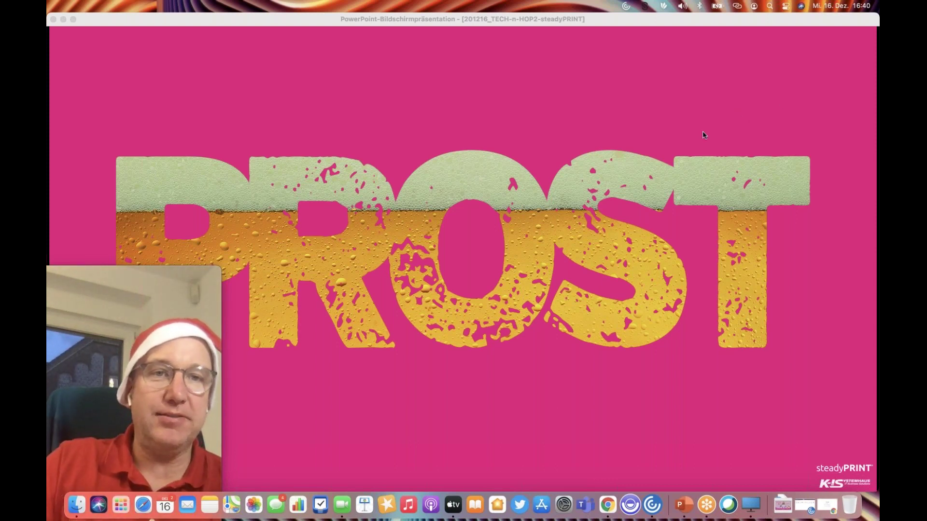
{"action": "key", "text": "super+q"}
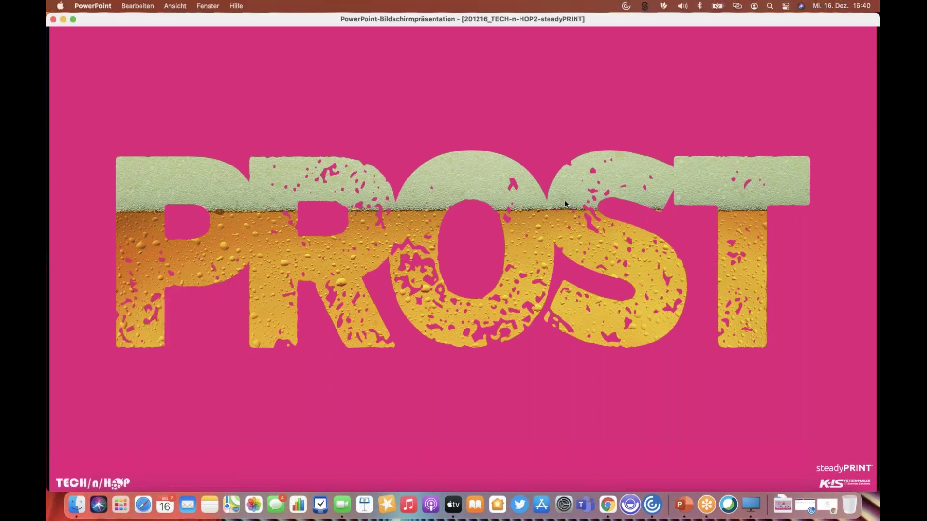
{"action": "key", "text": "Right"}
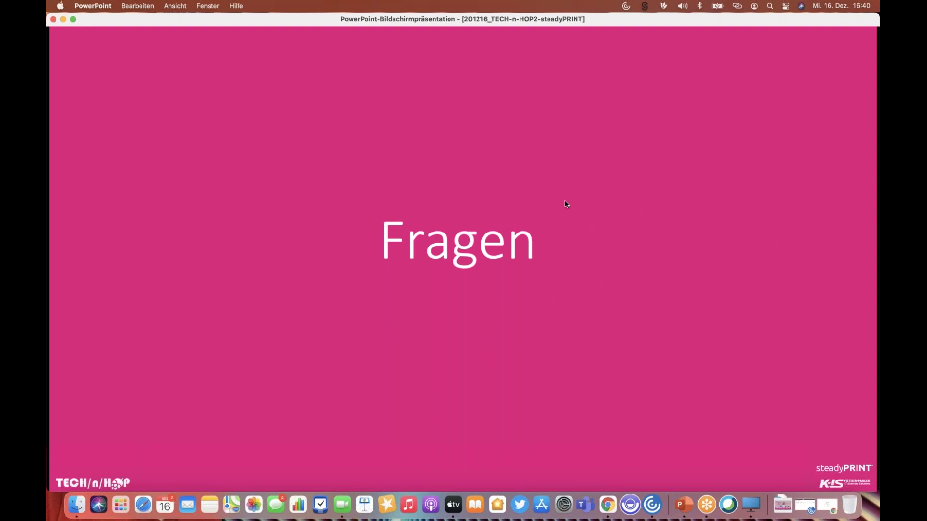
{"action": "key", "text": "Right"}
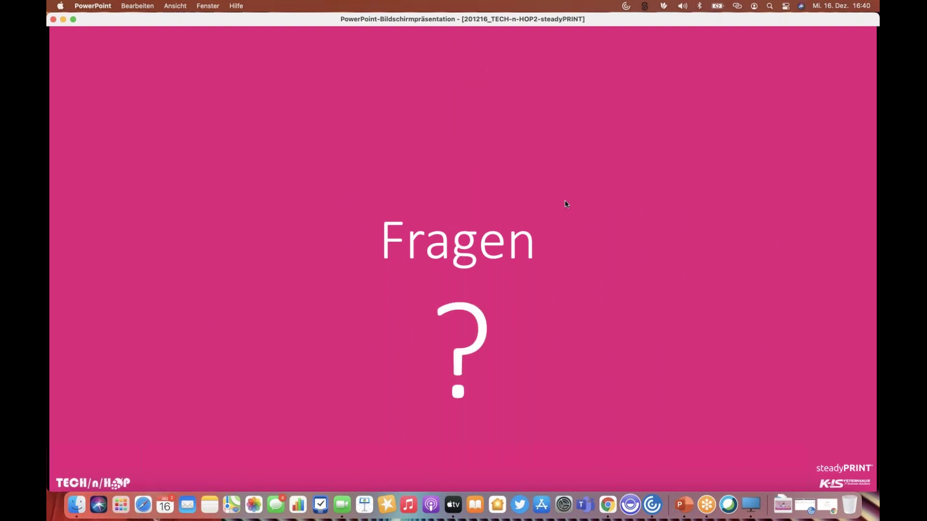